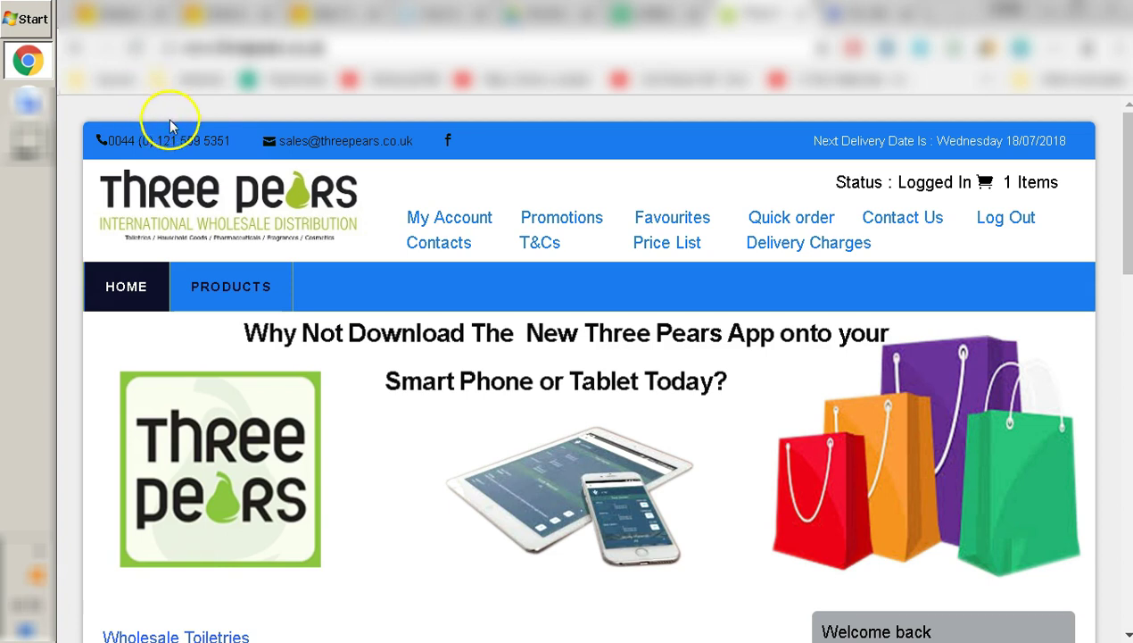
Download the latest PLOF in xls form from the Three Pears price list page and open it to view its columns
click(202, 178)
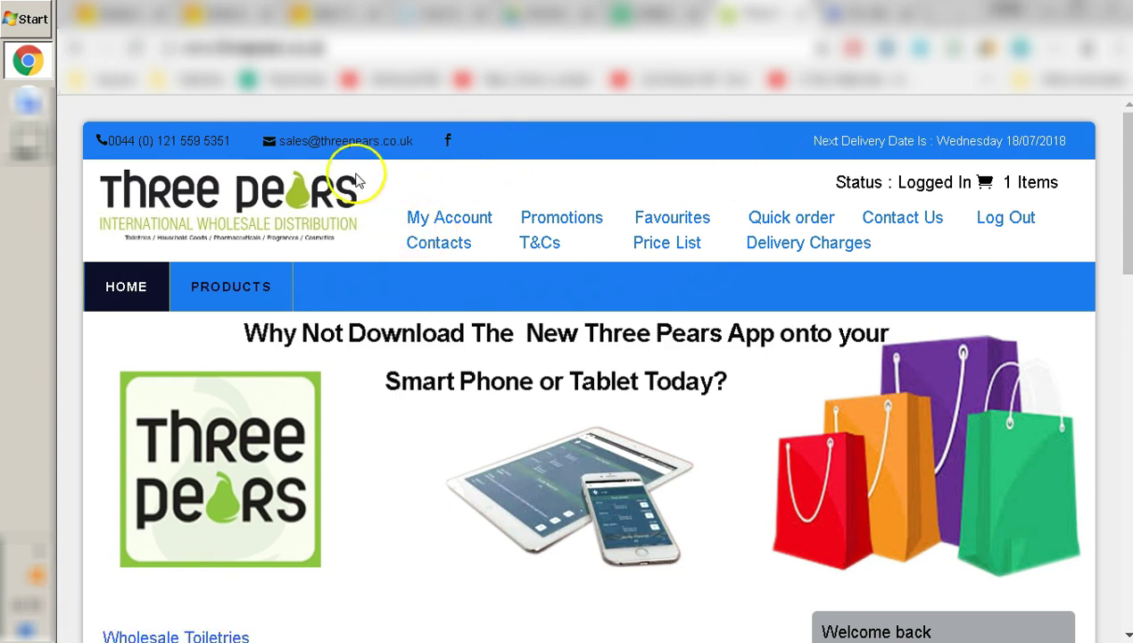
click(679, 248)
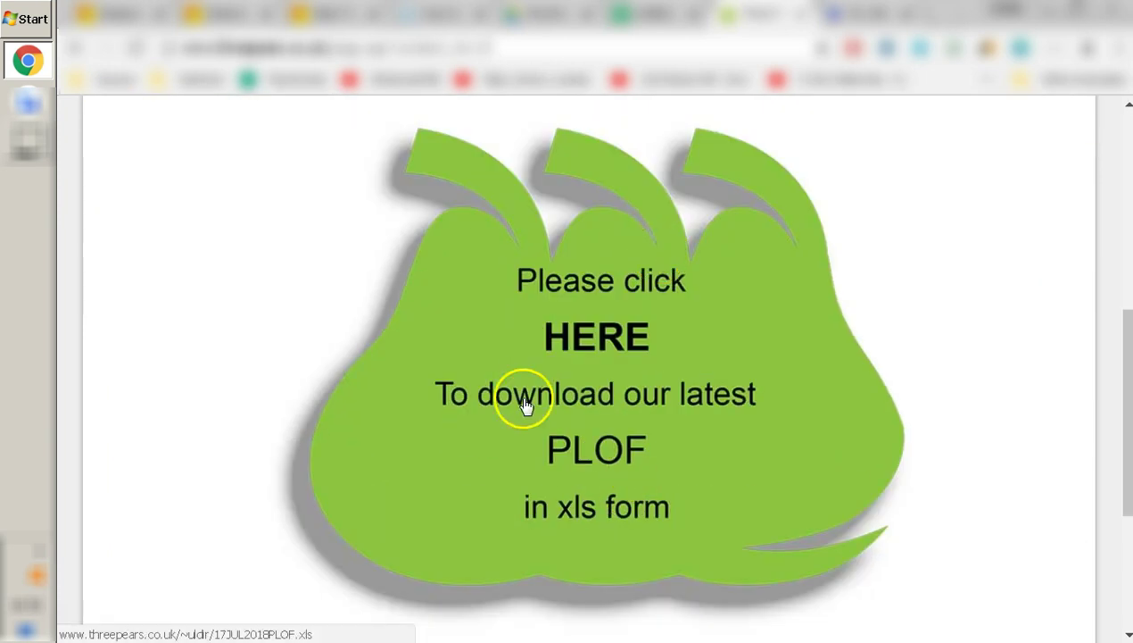
click(696, 444)
click(166, 632)
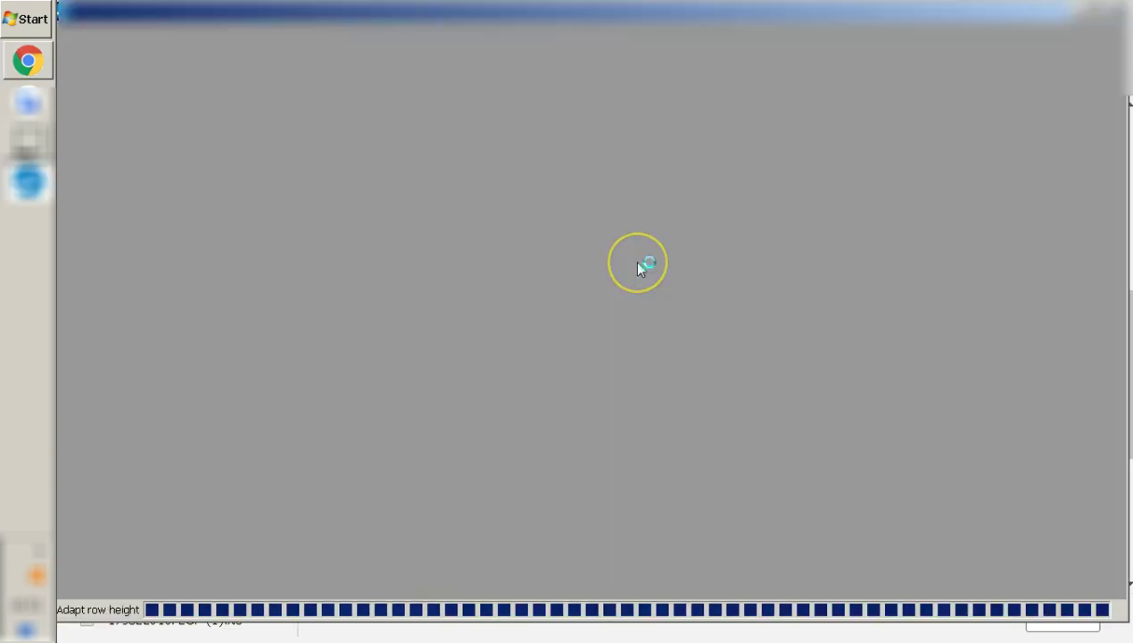
click(379, 210)
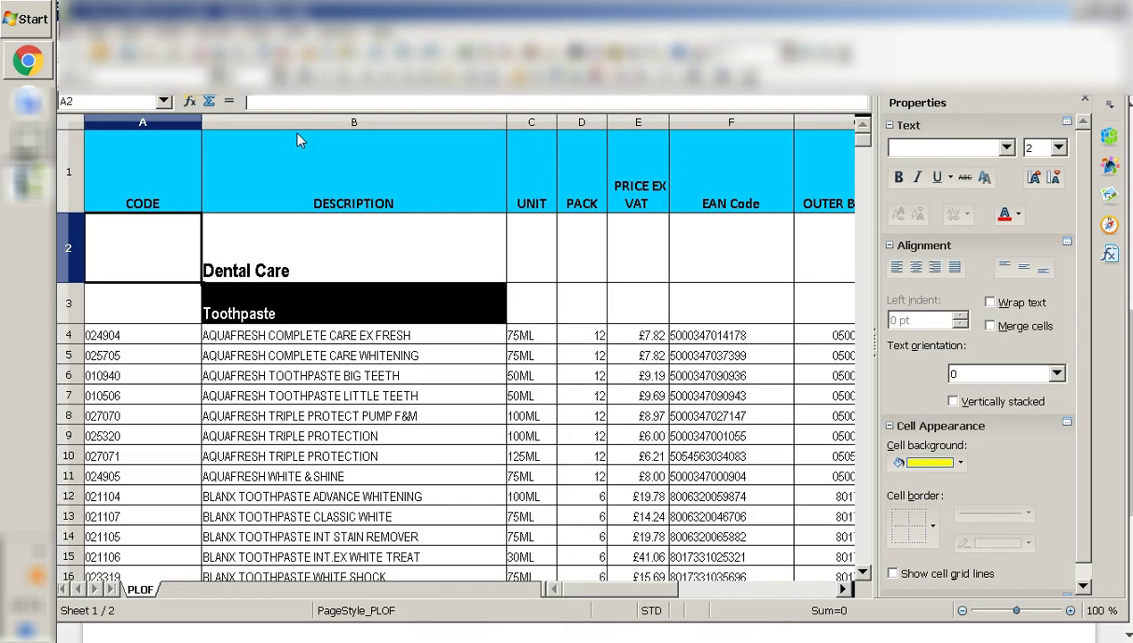
click(368, 335)
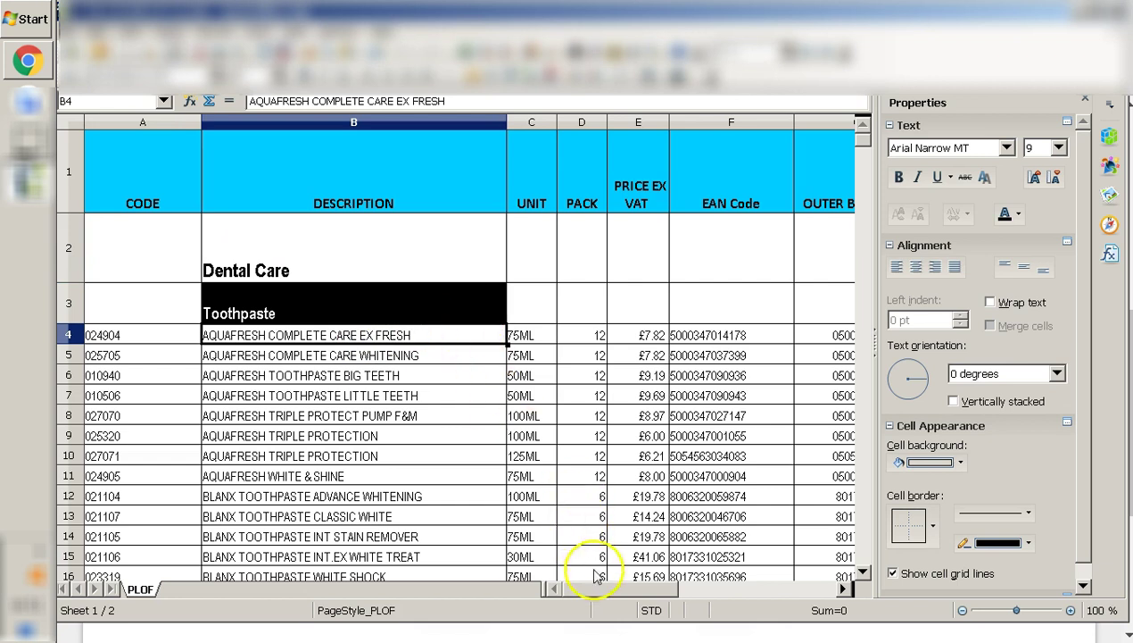
drag(597, 585, 635, 587)
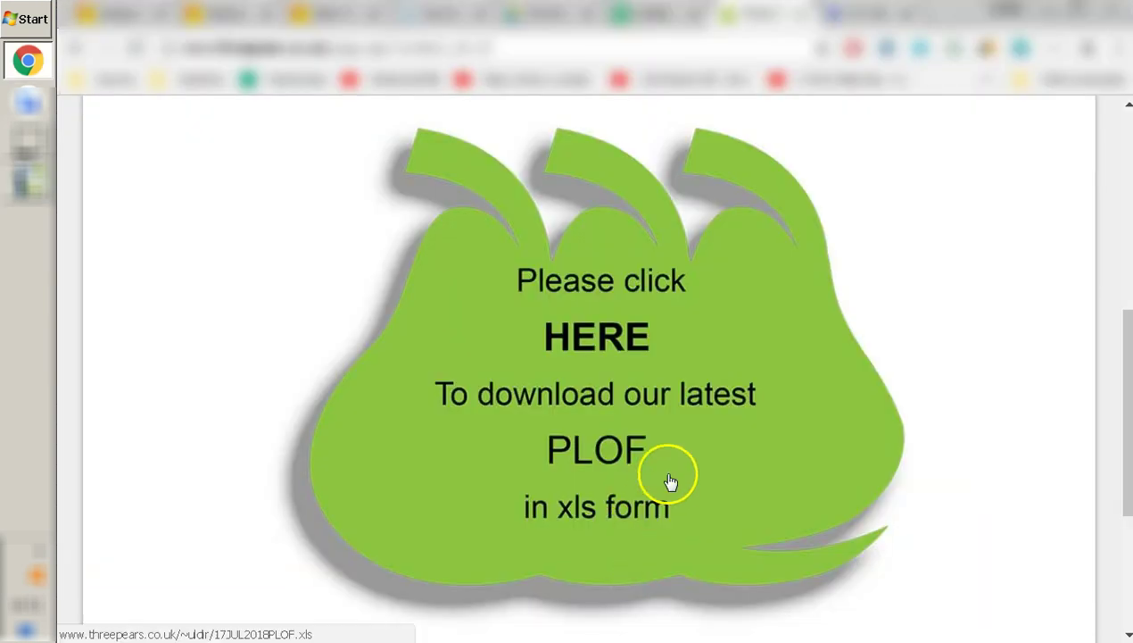
Switch to the untitled Google Sheets spreadsheet and examine its Title, UPC, ASIN, price, image and note header columns
click(651, 14)
click(147, 226)
click(148, 235)
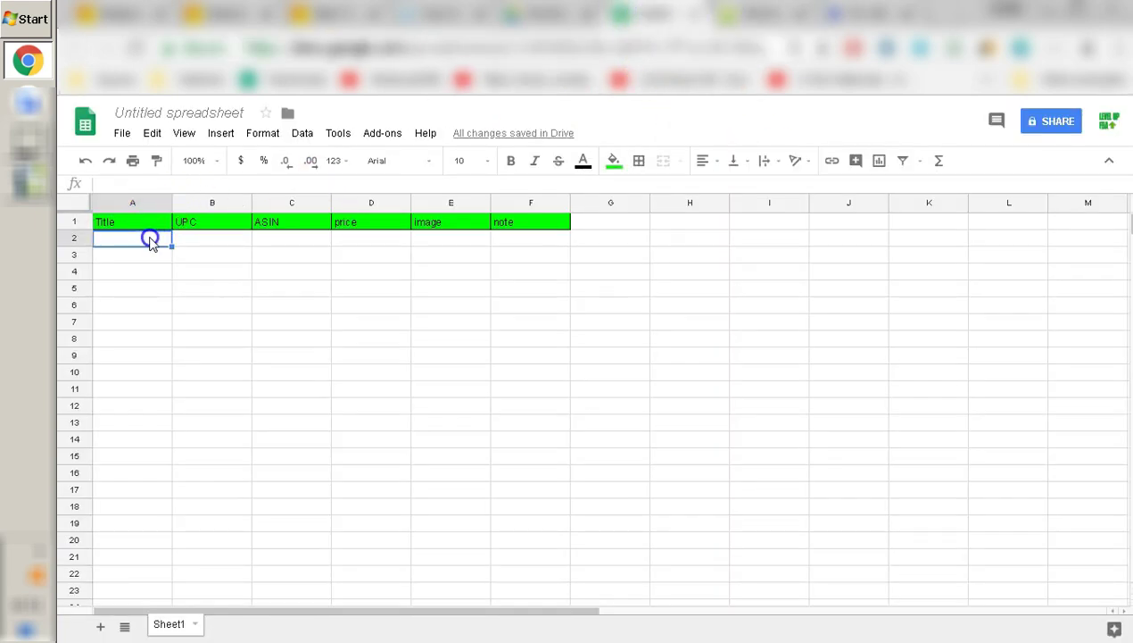
click(217, 226)
click(287, 228)
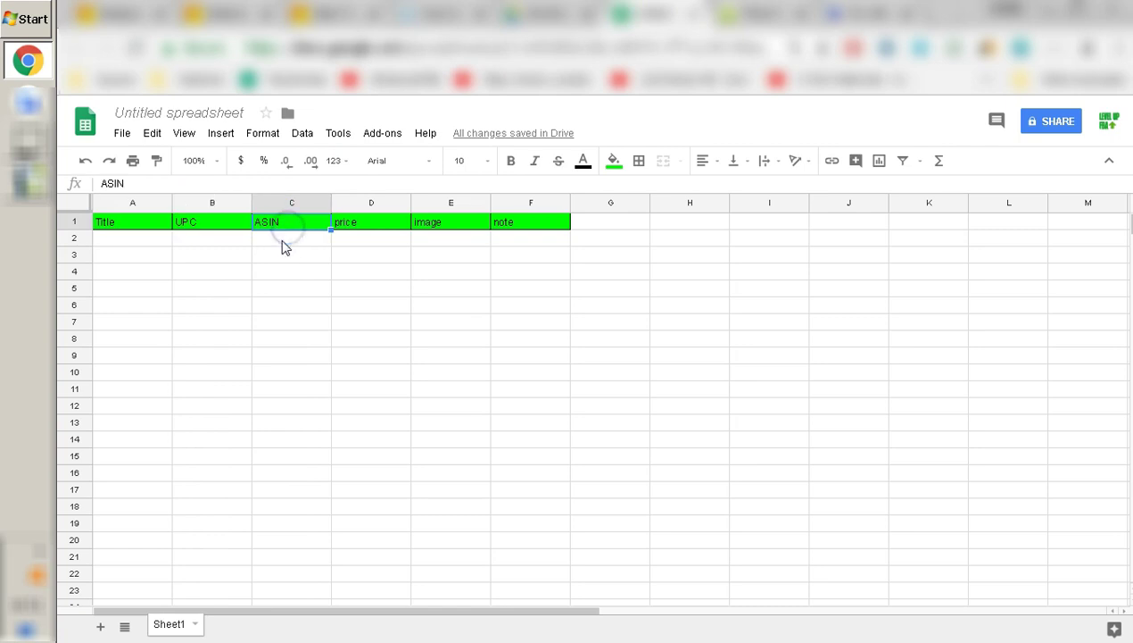
click(210, 246)
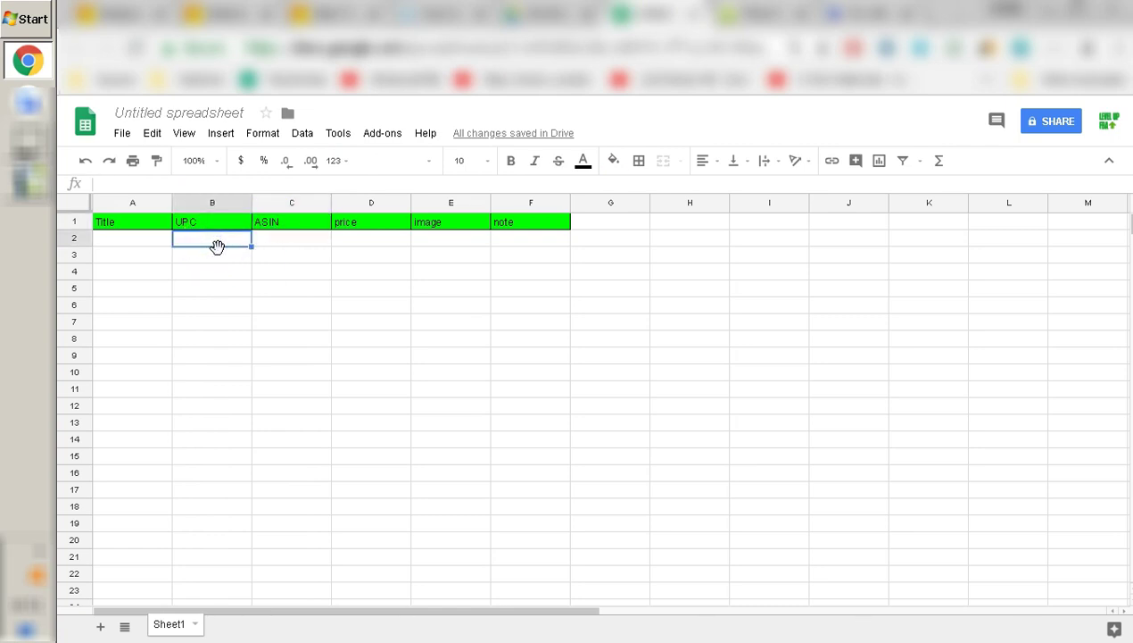
drag(211, 247, 282, 252)
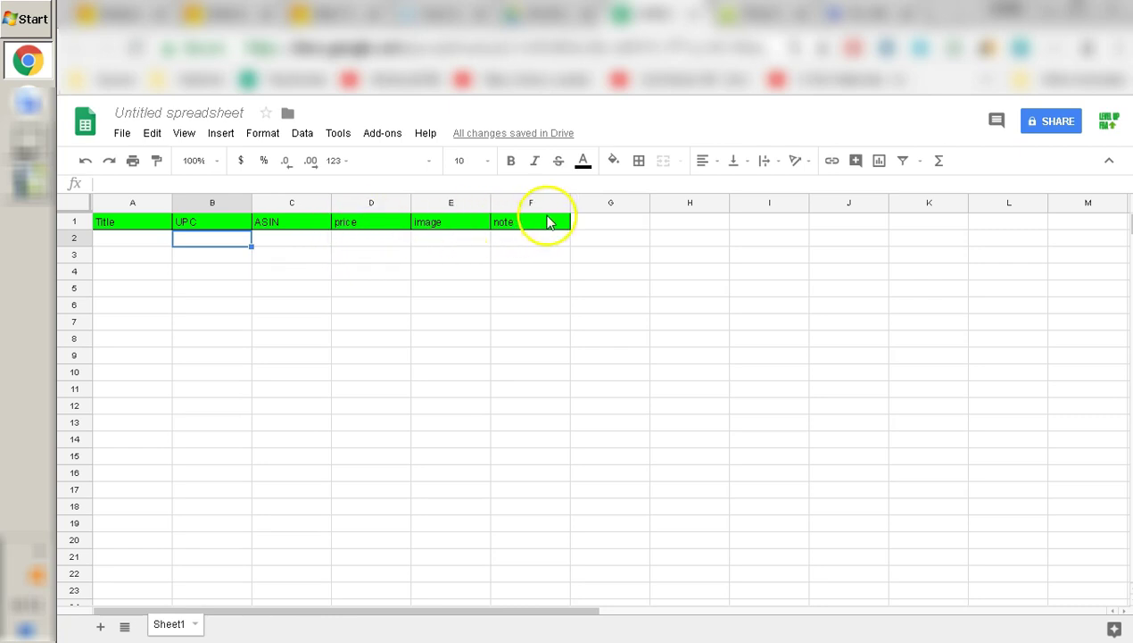
click(589, 225)
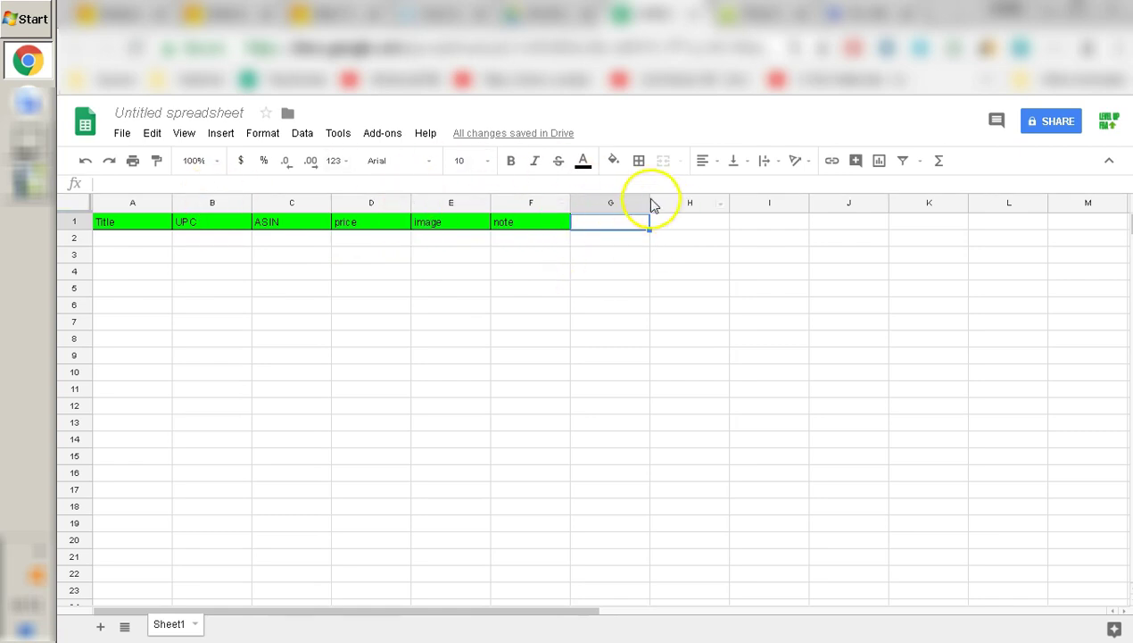
Copy the toothpaste descriptions in B4:B42 of the PLOF sheet into the Google Sheets Title column, starting at A2
click(127, 238)
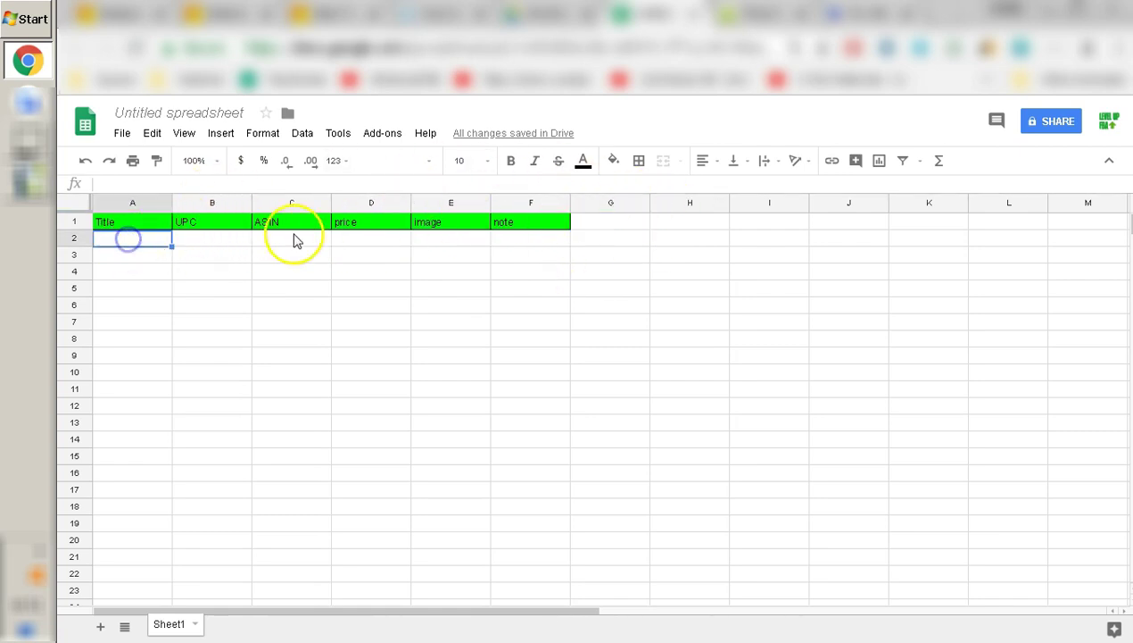
click(32, 182)
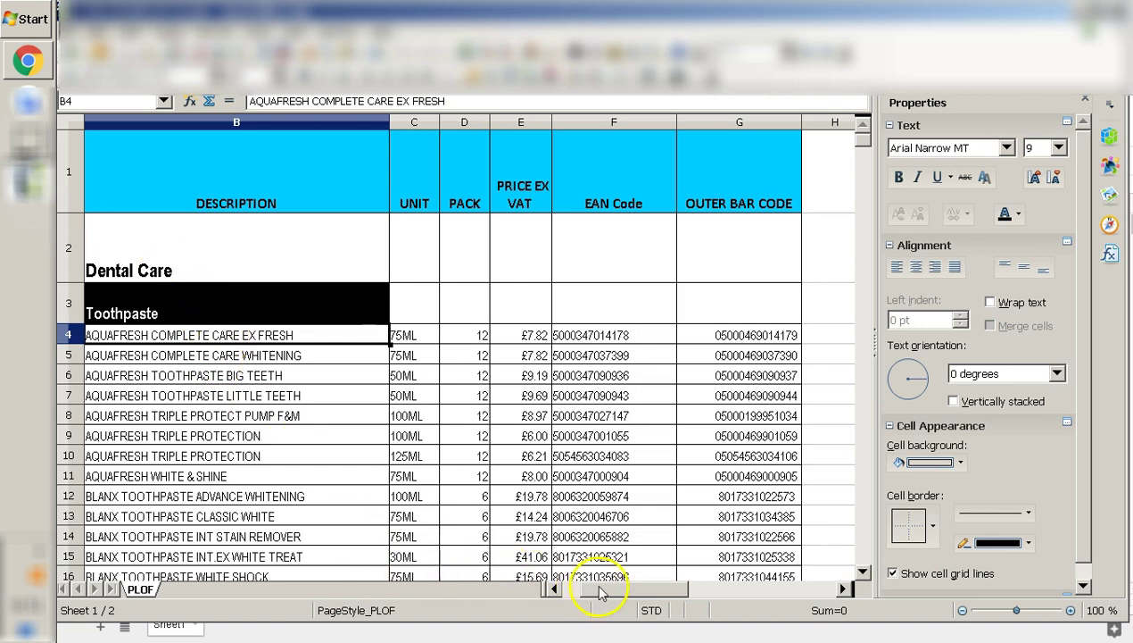
drag(599, 593, 585, 588)
scroll(373, 344, down, 3)
scroll(379, 346, down, 6)
shift+click(357, 424)
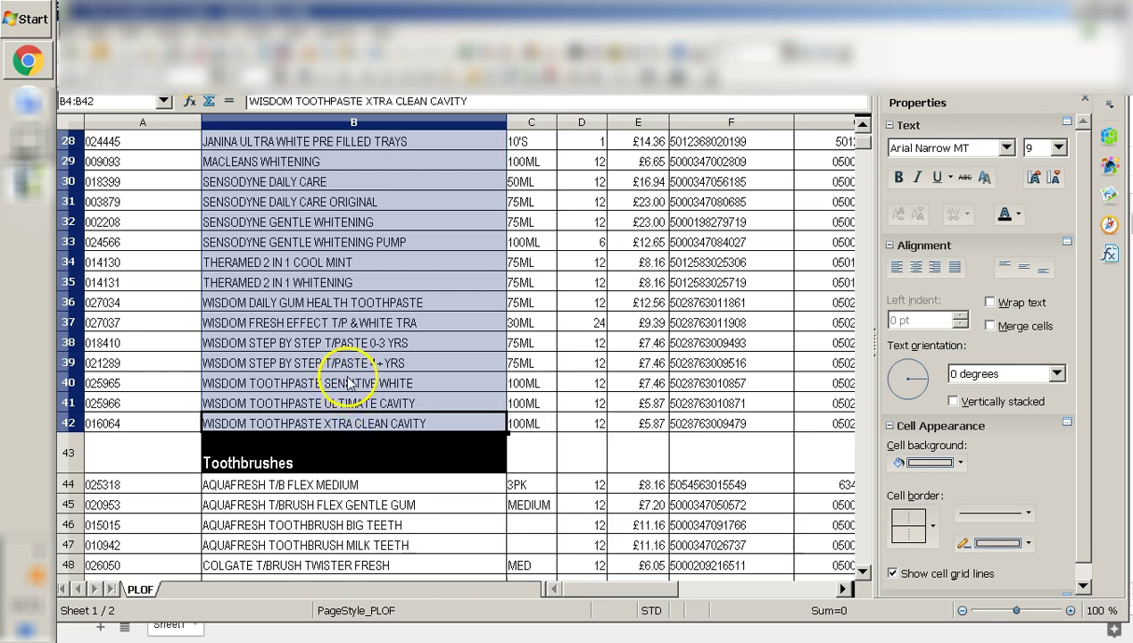
key(alt+Tab)
key(ctrl+v)
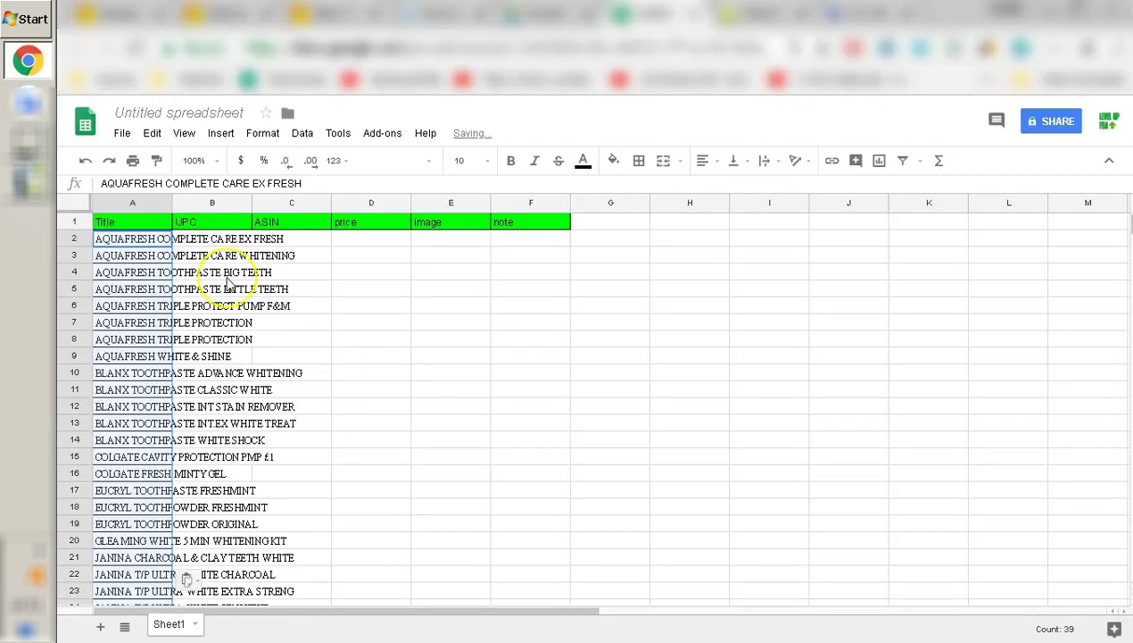
Copy the toothpaste EAN codes in F4:F42 of the PLOF sheet into the Google Sheets UPC column, starting at B2
key(alt+Tab)
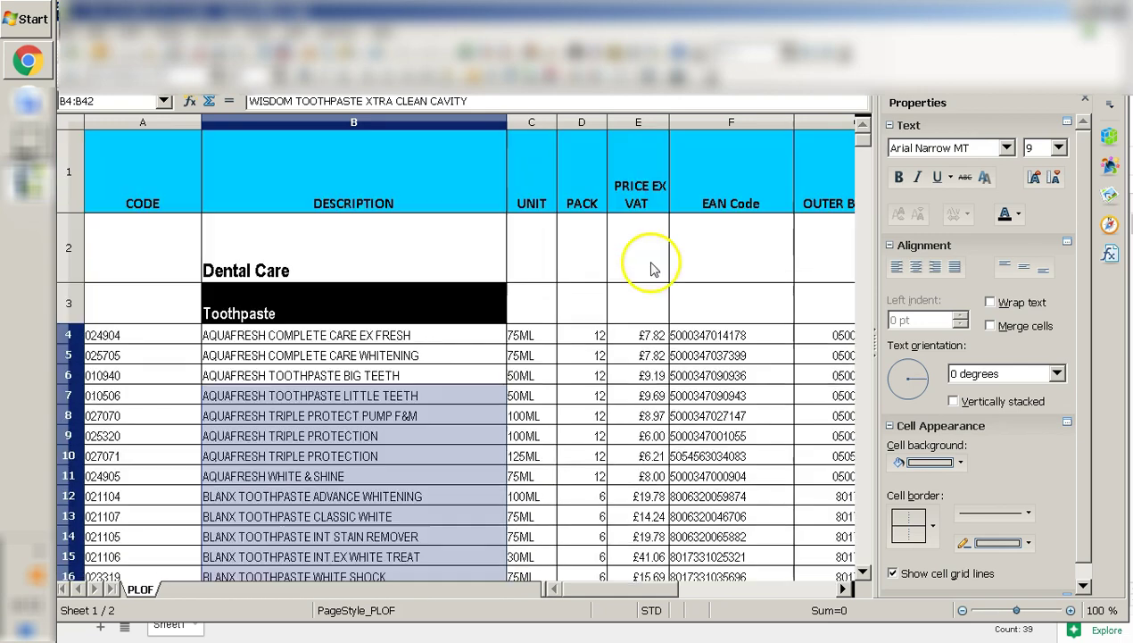
click(730, 334)
scroll(738, 345, down, 6)
scroll(738, 345, down, 4)
shift+click(710, 362)
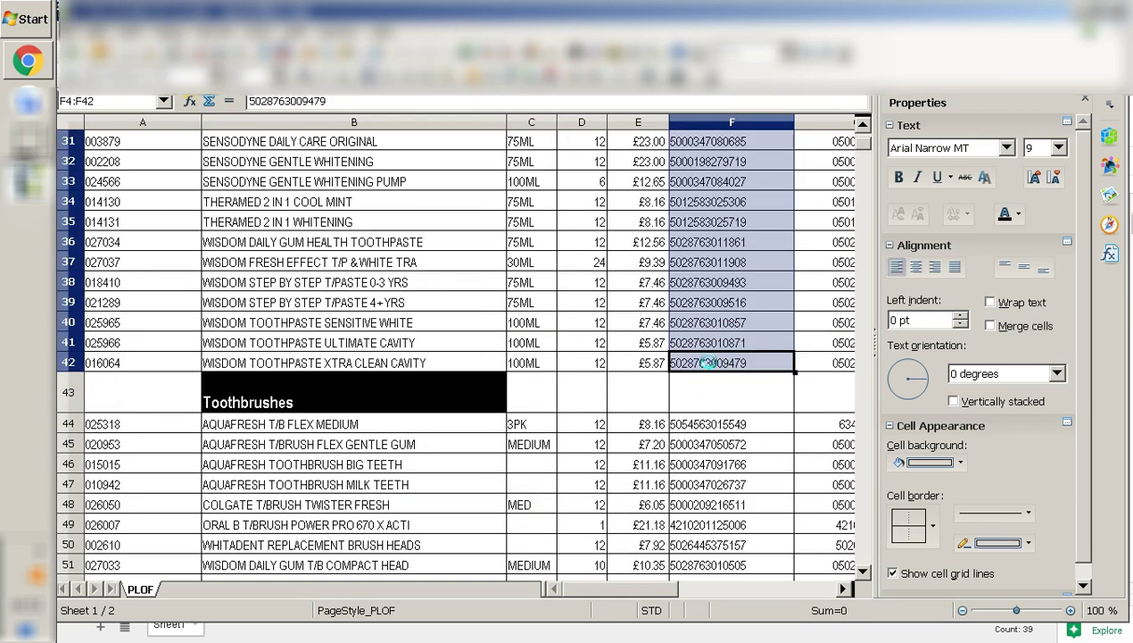
key(ctrl+c)
click(28, 60)
click(222, 238)
key(ctrl+v)
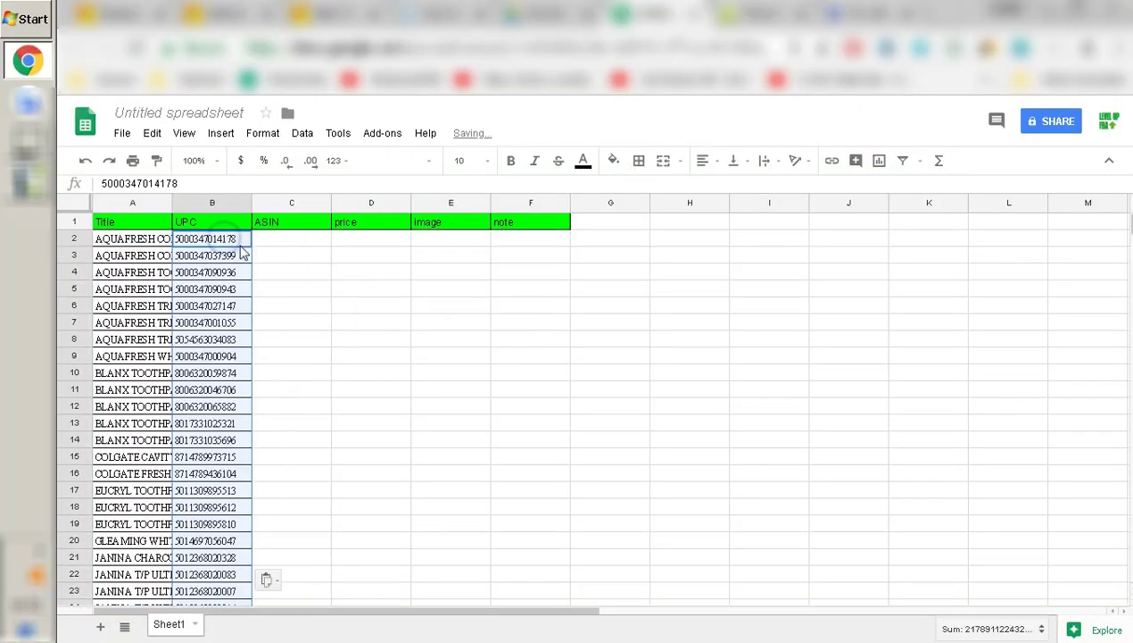
Copy the toothpaste outer bar codes in G4:G42 of the PLOF sheet into the Google Sheets ASIN column, starting at C2
click(294, 239)
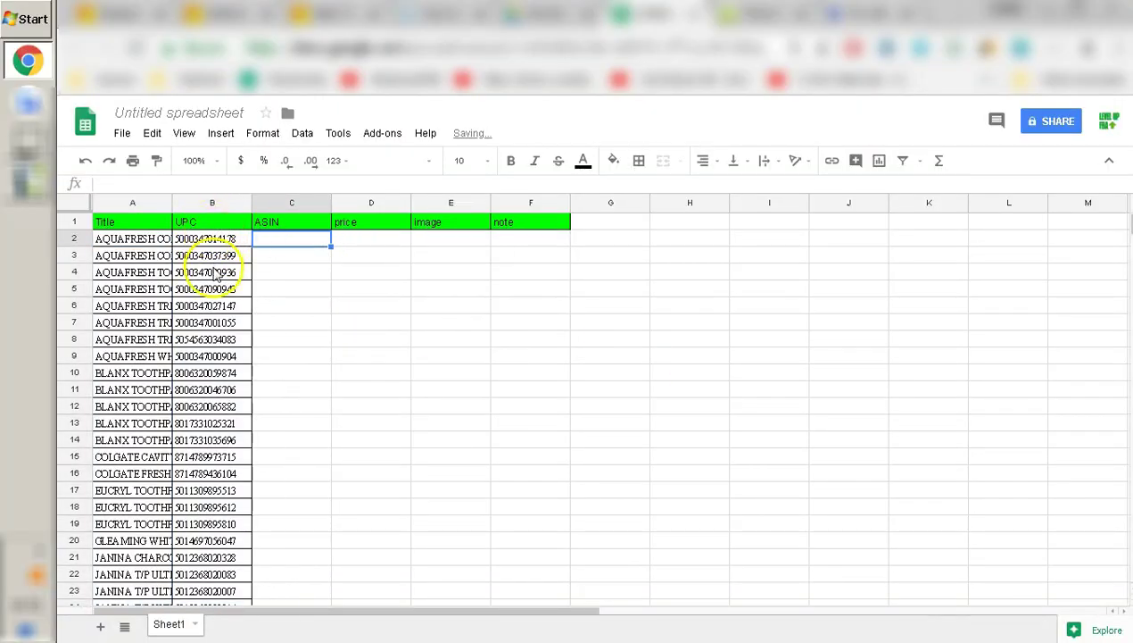
key(alt+Tab)
scroll(539, 341, up, 10)
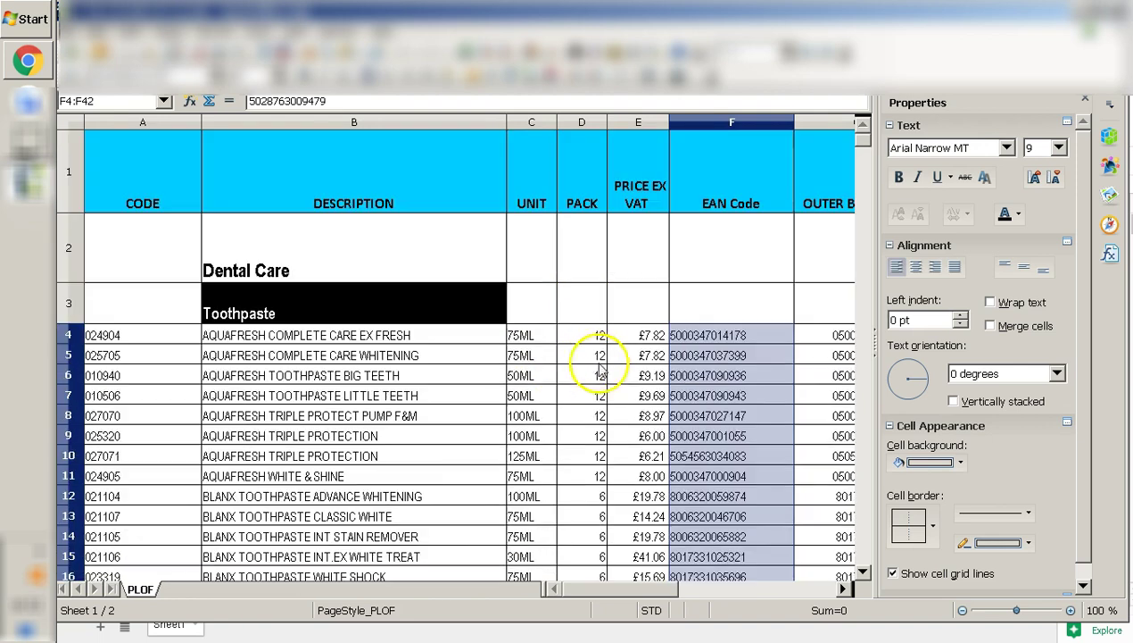
click(764, 332)
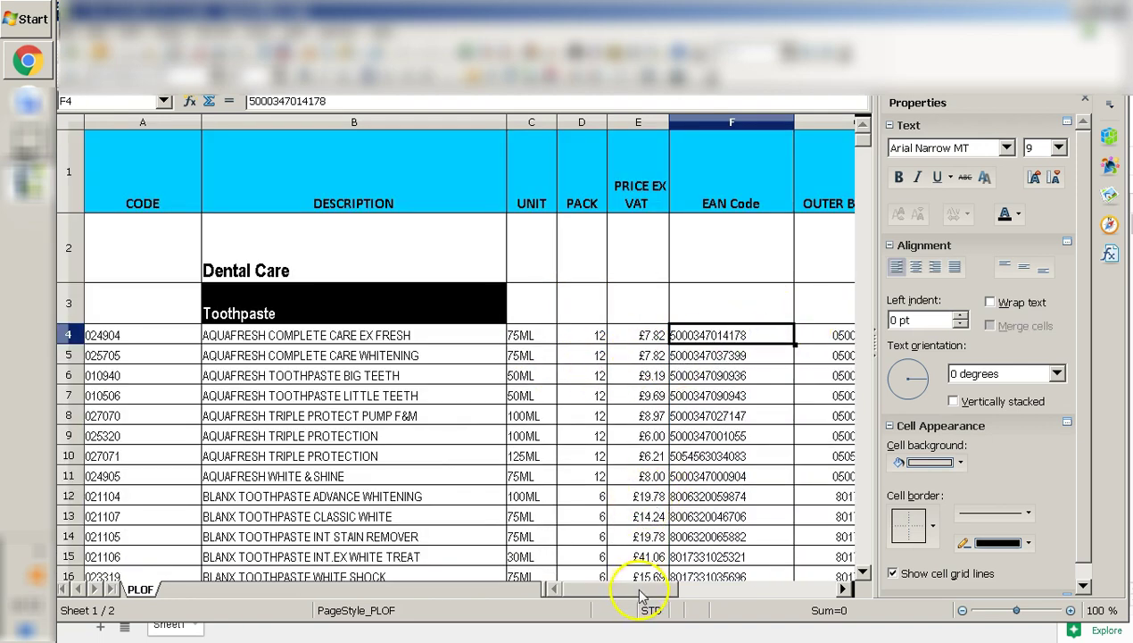
drag(639, 596, 688, 584)
click(423, 329)
scroll(489, 373, down, 4)
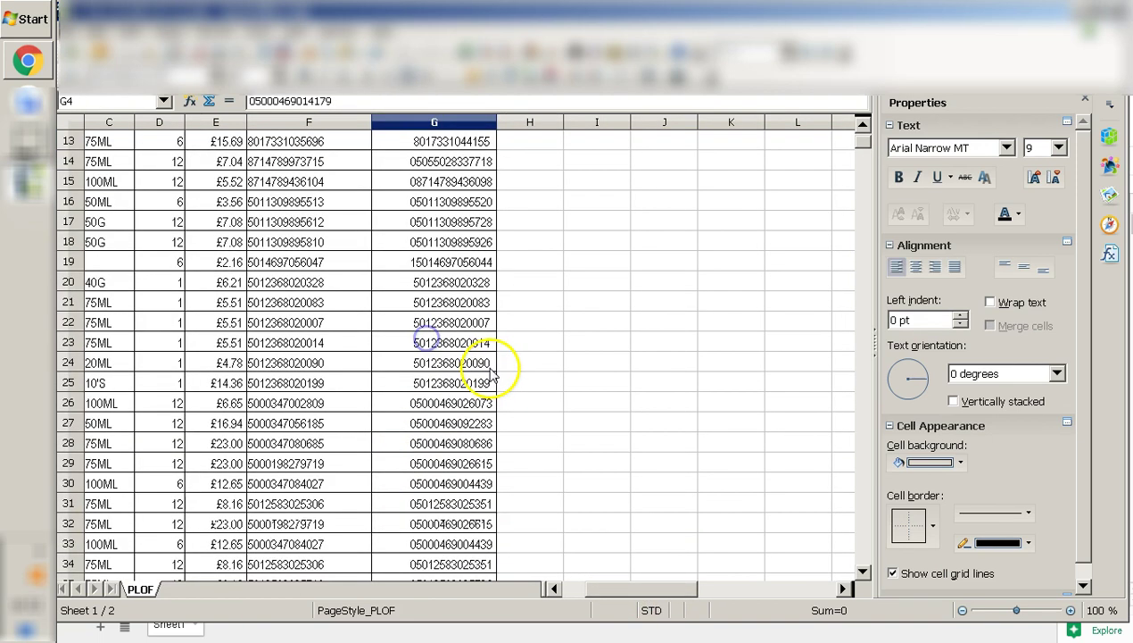
scroll(489, 373, down, 5)
shift+click(466, 423)
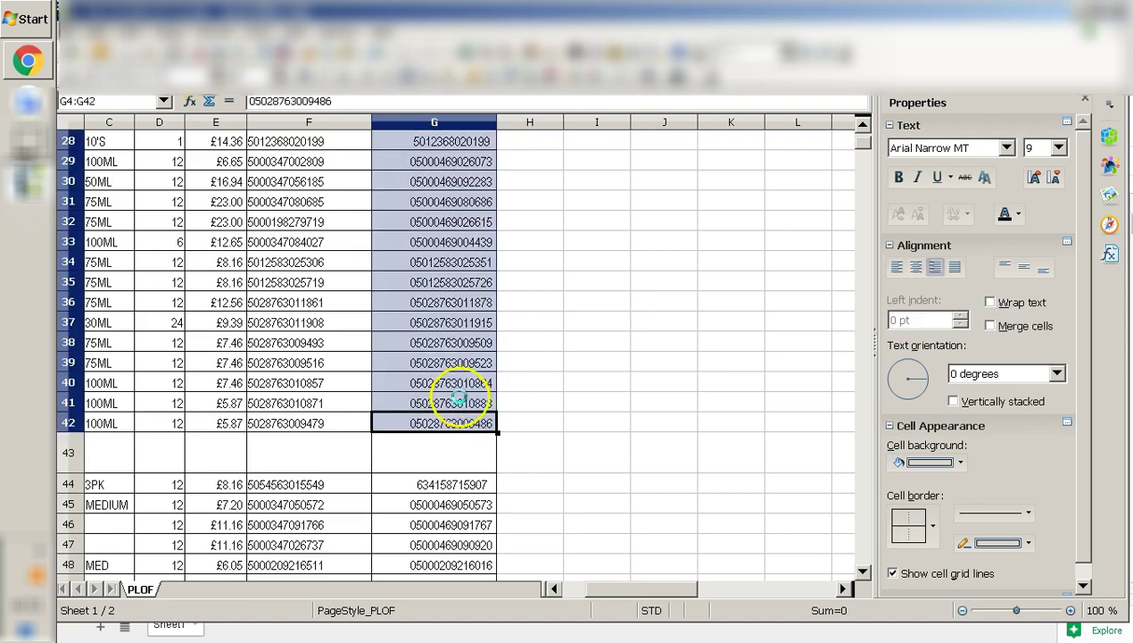
key(alt+Tab)
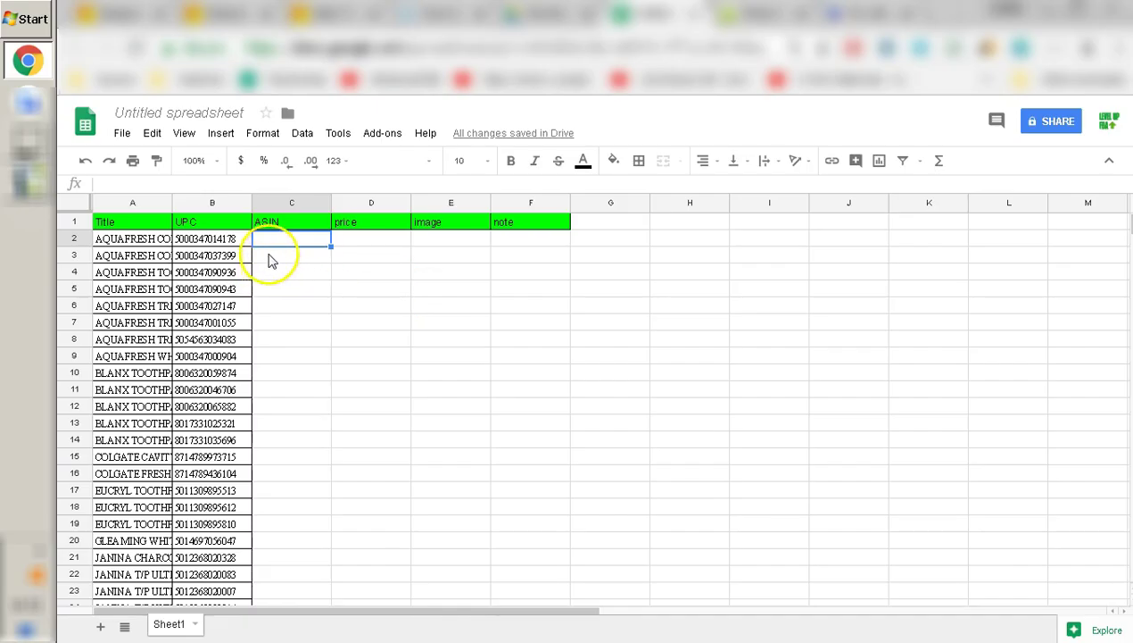
key(ctrl+v)
Copy the toothpaste prices ex VAT in E4:E42 of the PLOF sheet into the Google Sheets price column, starting at D2
click(367, 243)
key(alt+Tab)
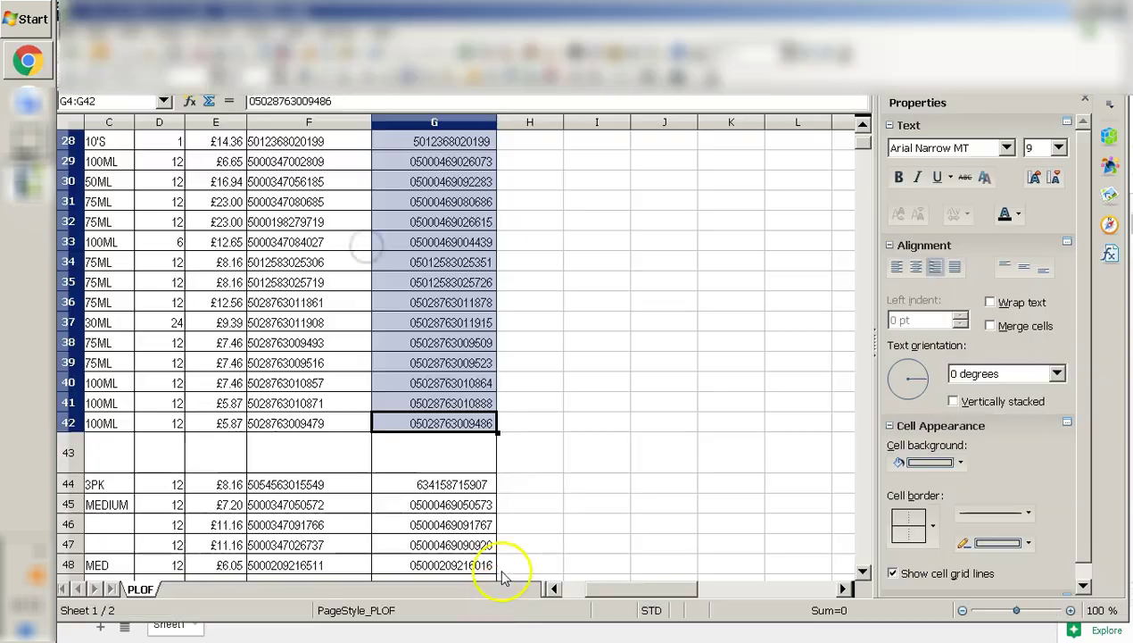
click(609, 588)
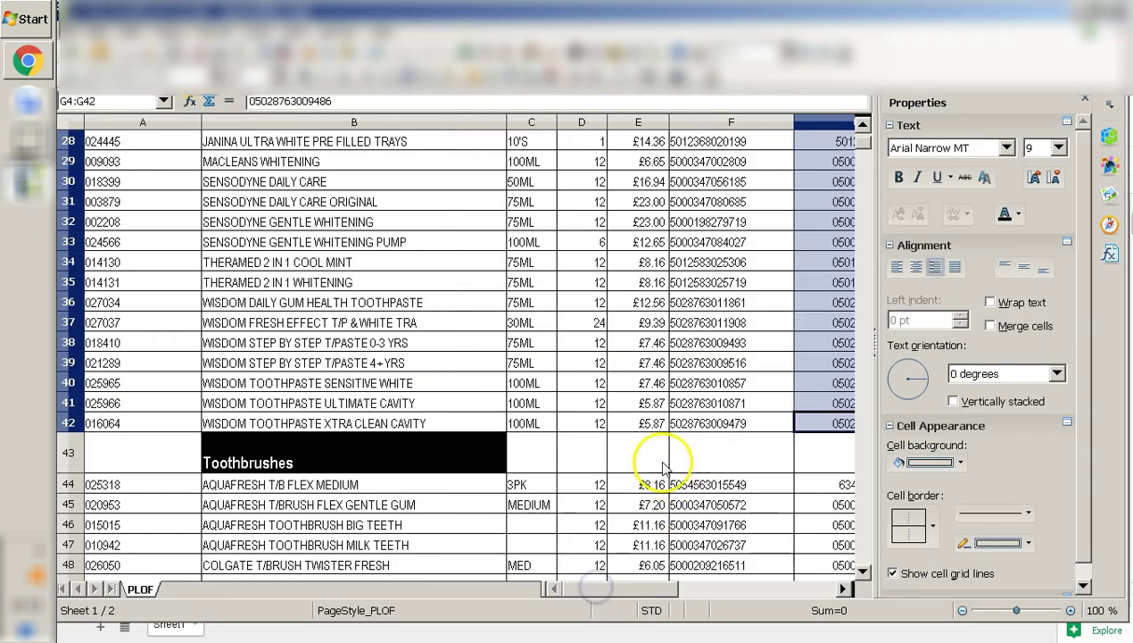
scroll(659, 457, up, 9)
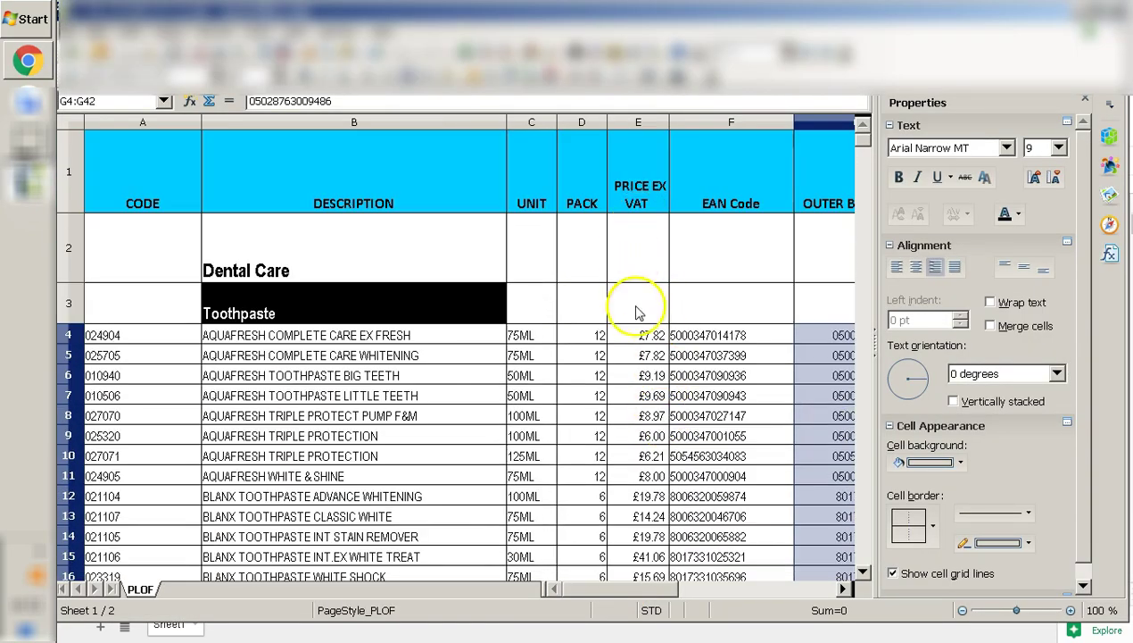
click(643, 334)
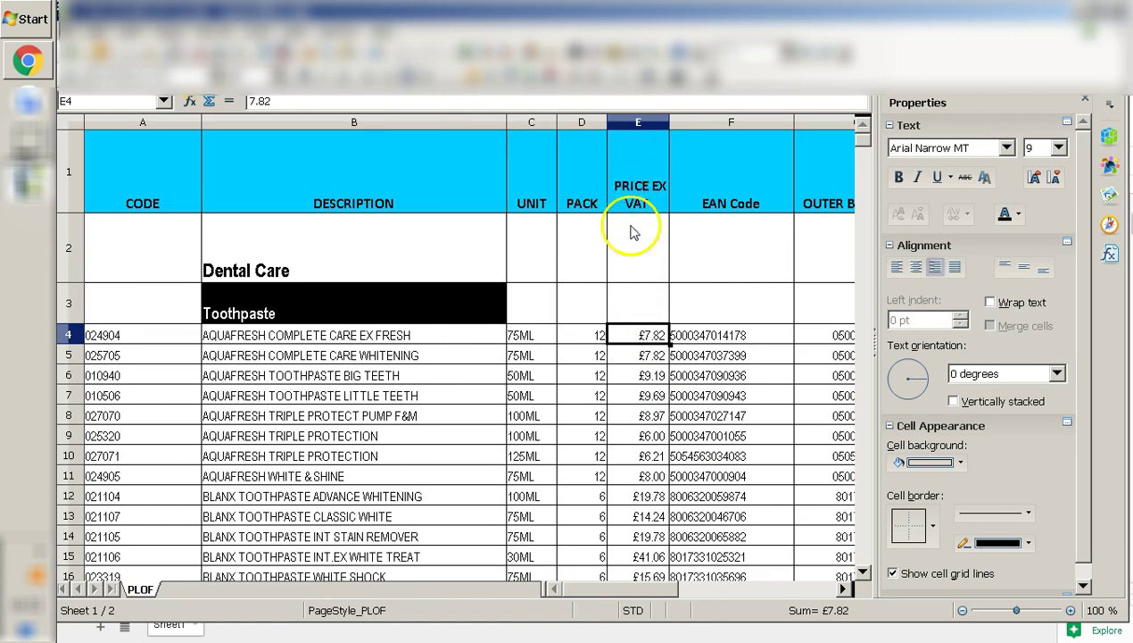
scroll(649, 382, down, 3)
scroll(649, 382, down, 5)
shift+click(650, 485)
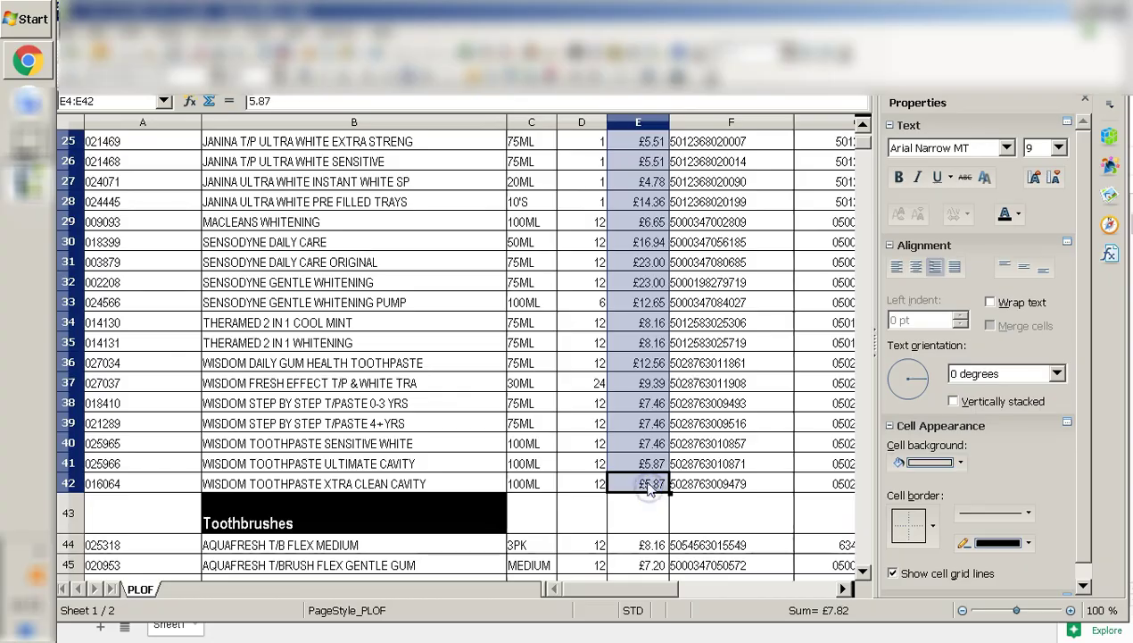
key(alt+Tab)
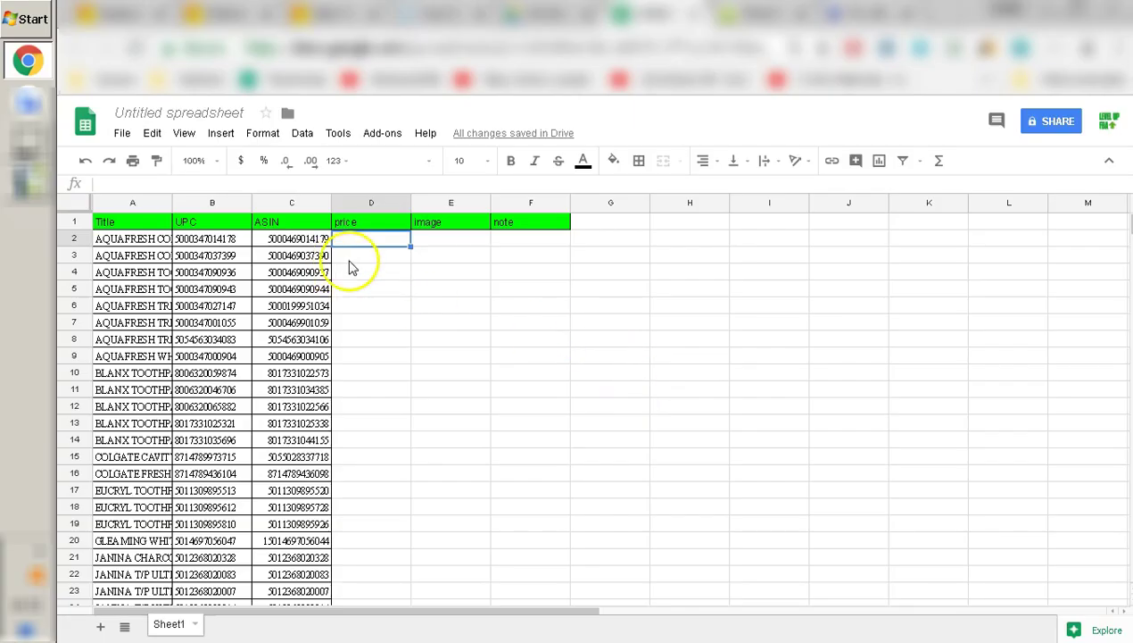
key(ctrl+v)
click(435, 255)
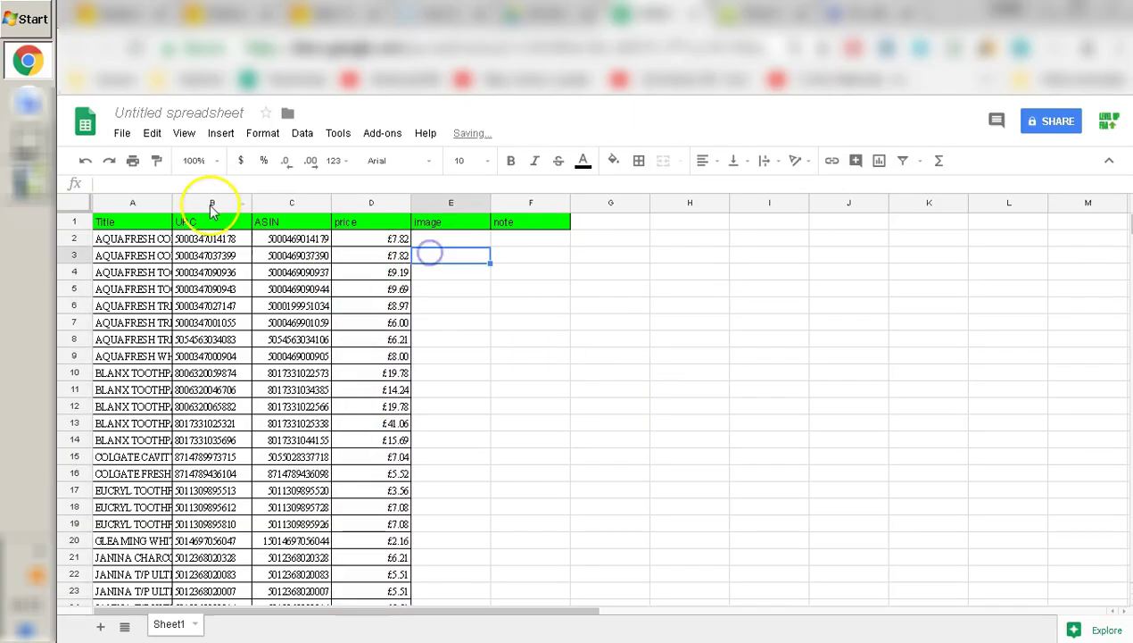
Rename the untitled spreadsheet as "ThreePearsWhole Spread"
click(159, 113)
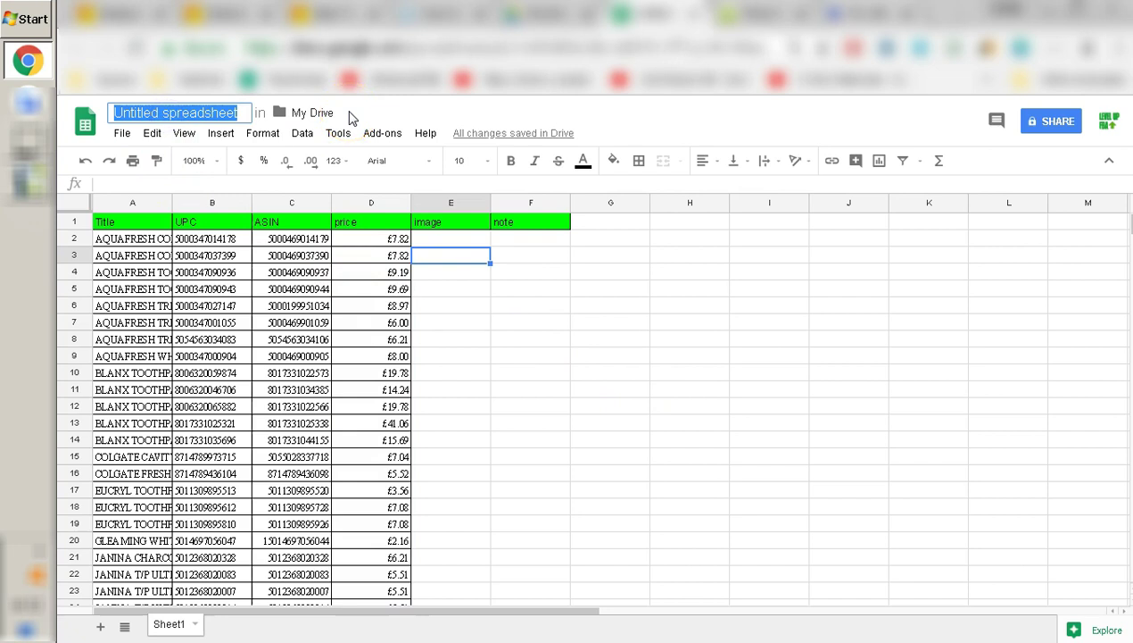
text(ThreePea)
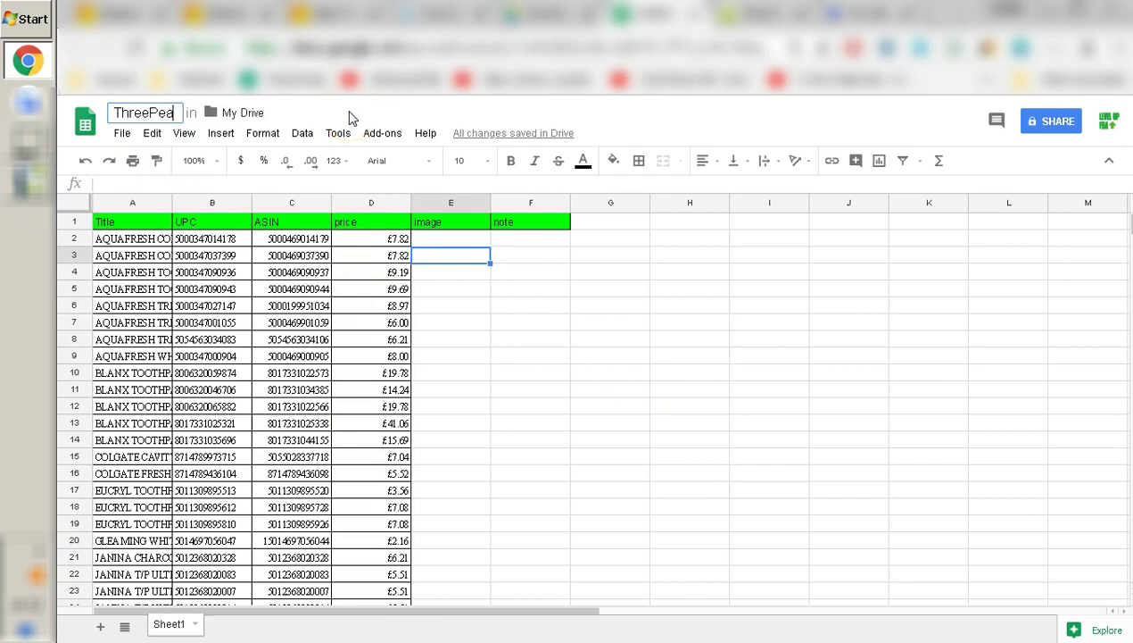
text(rsWhole Spreaf)
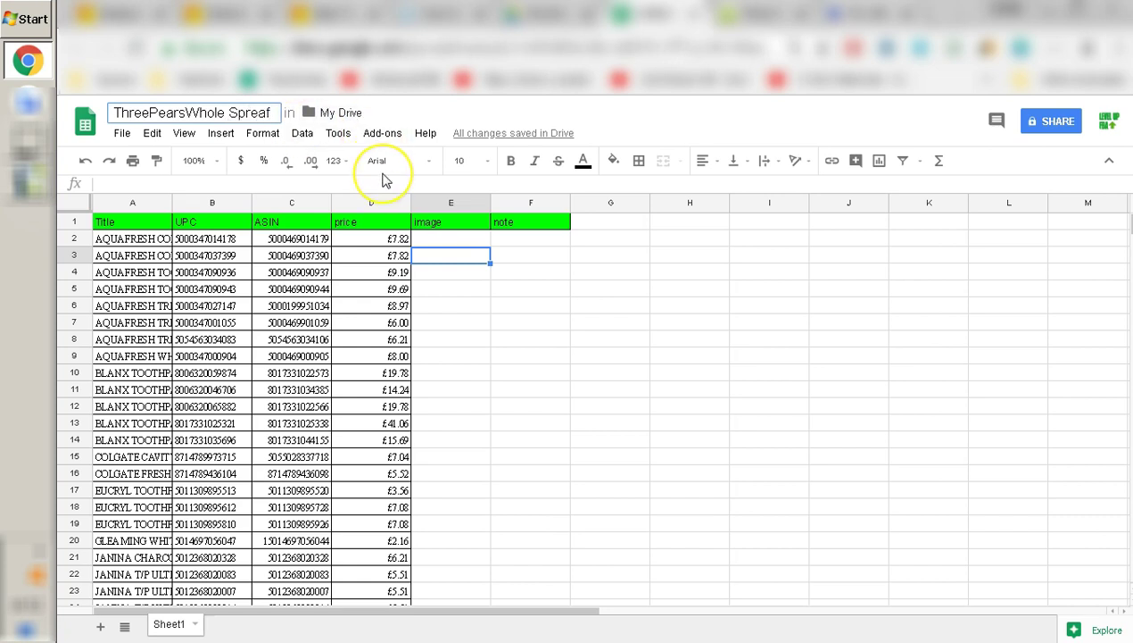
text(d)
click(432, 254)
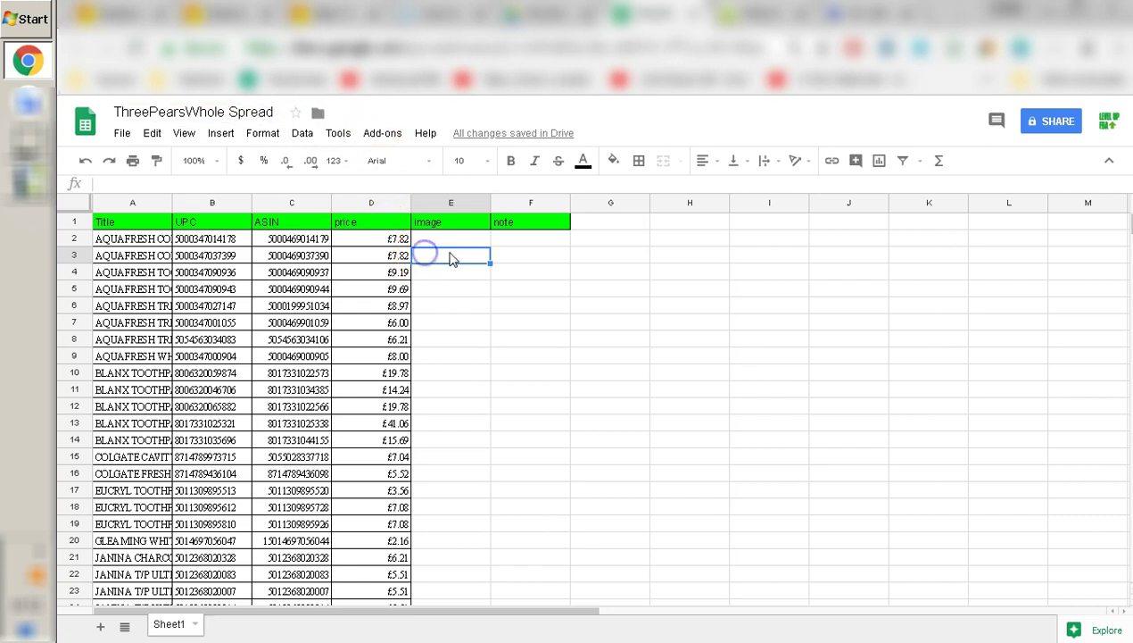
click(460, 269)
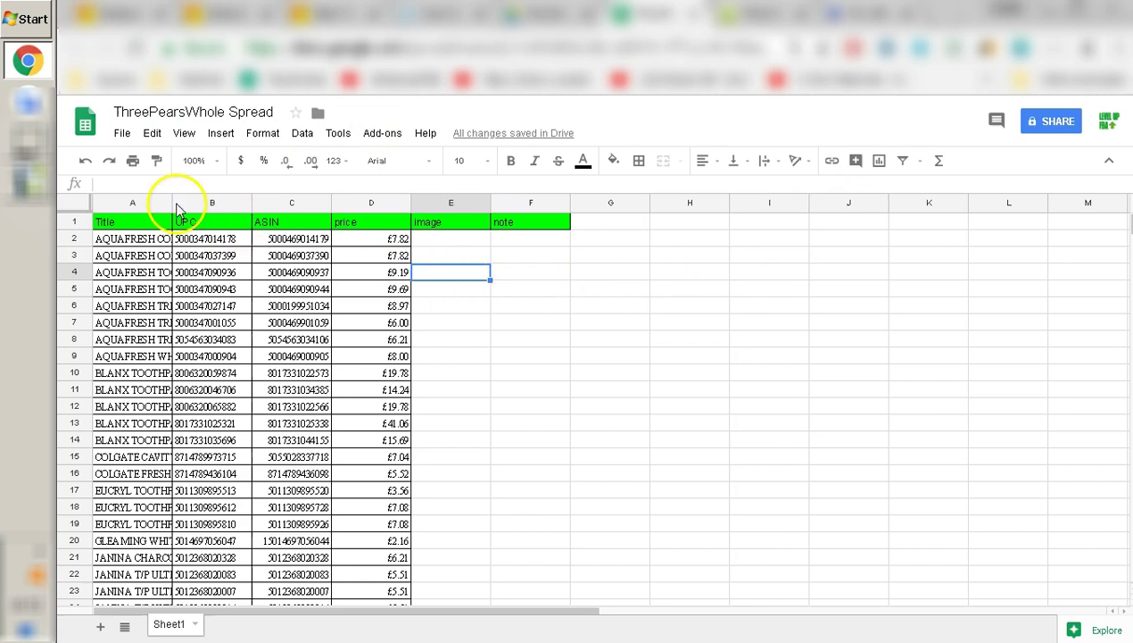
click(121, 133)
mouse_move(191, 292)
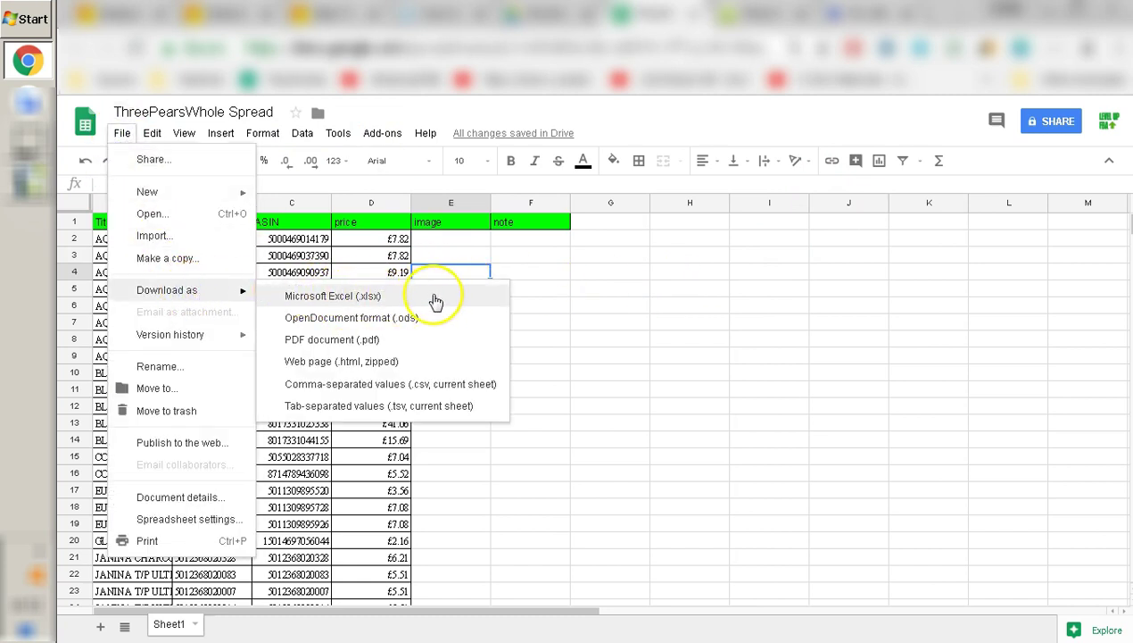
click(560, 279)
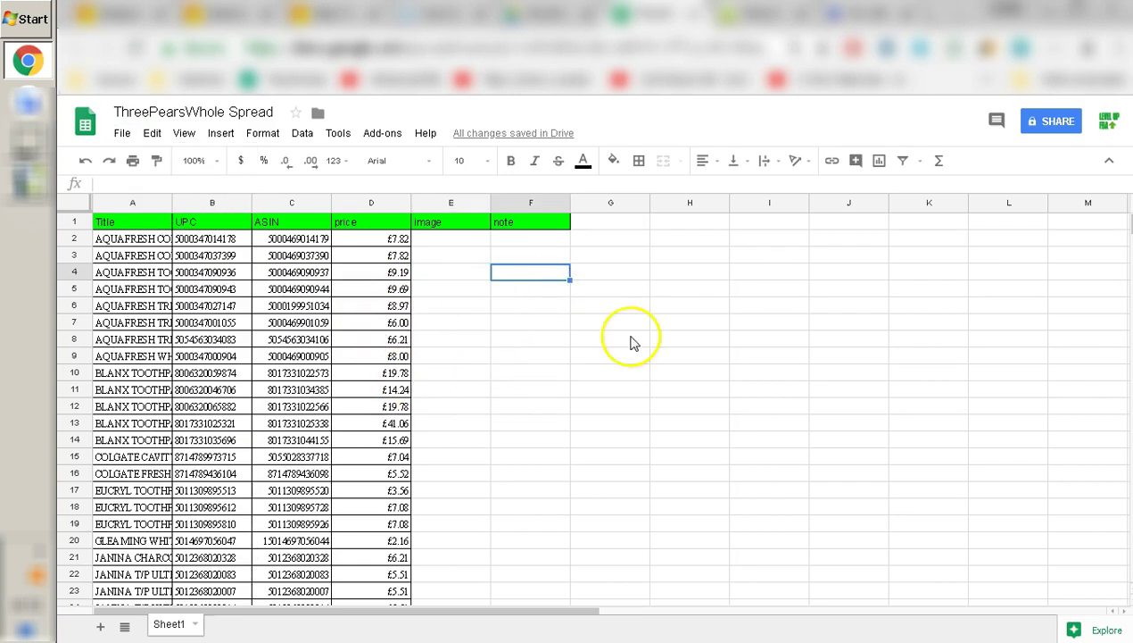
Switch to Tactical Arbitrage's Wholesale Search and set sourcing from UK and selling at Amazon .co.uk
click(849, 16)
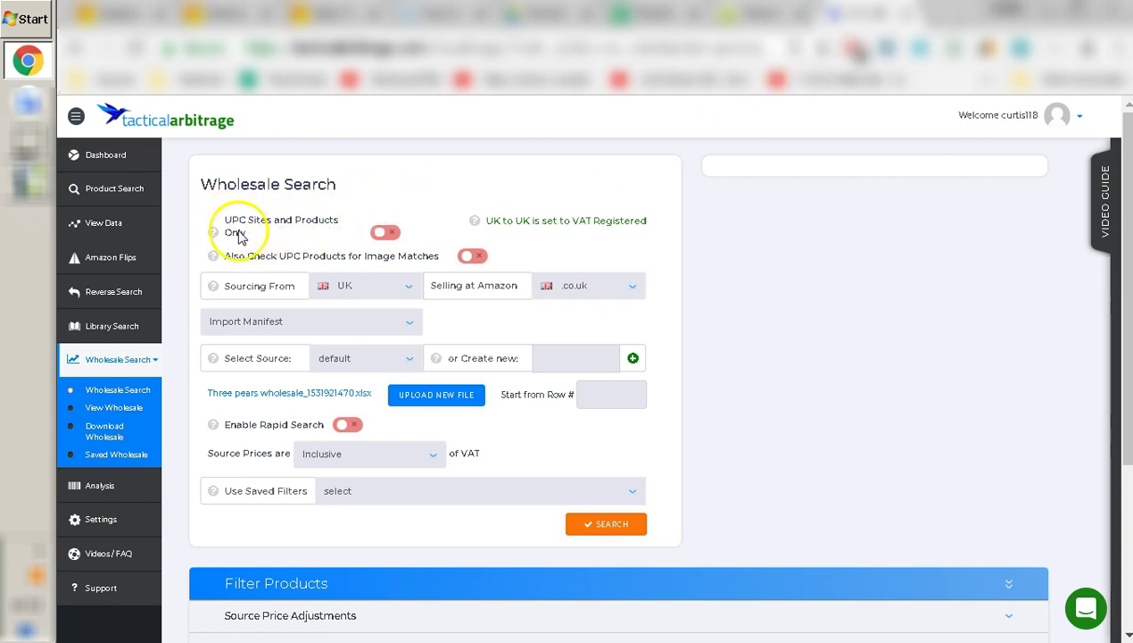
click(385, 233)
click(384, 235)
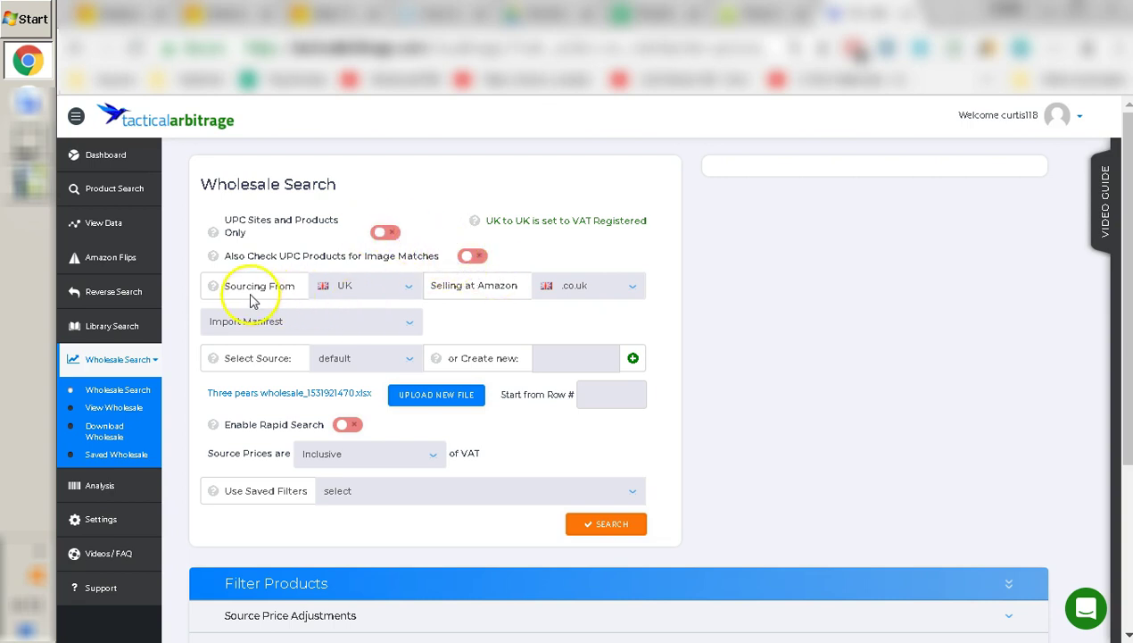
click(364, 289)
click(352, 343)
click(604, 288)
click(599, 346)
click(594, 290)
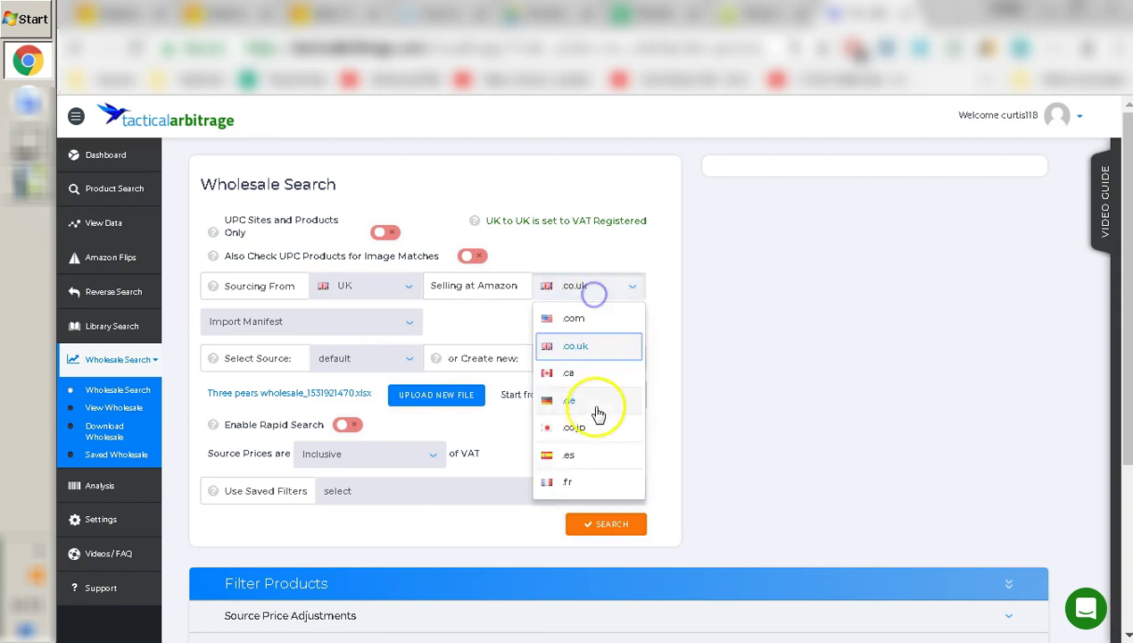
click(602, 350)
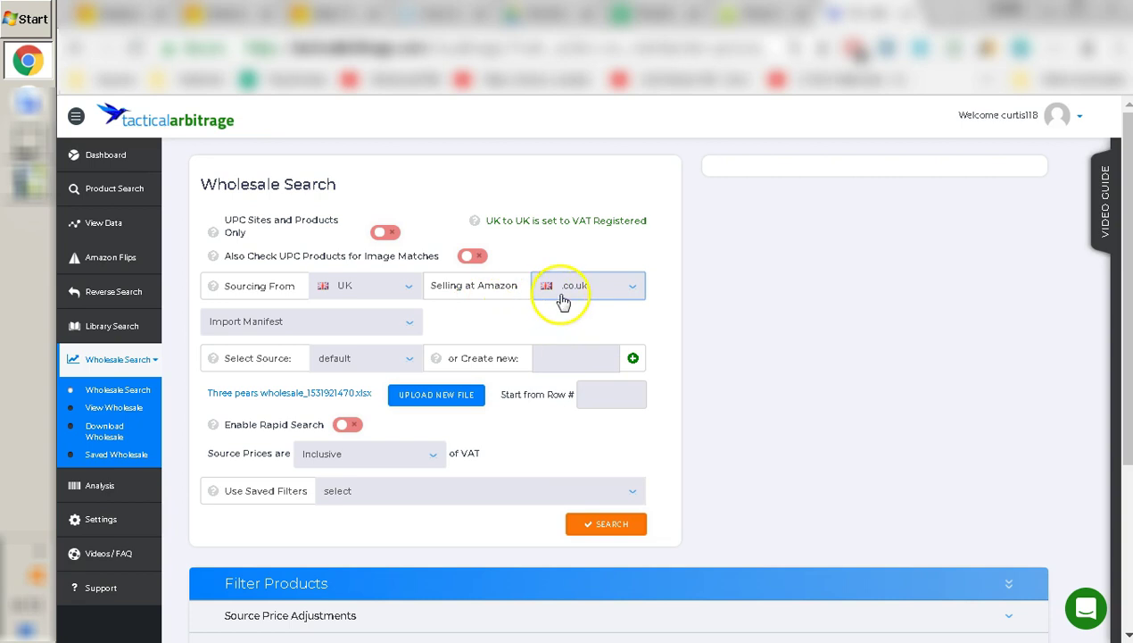
click(633, 285)
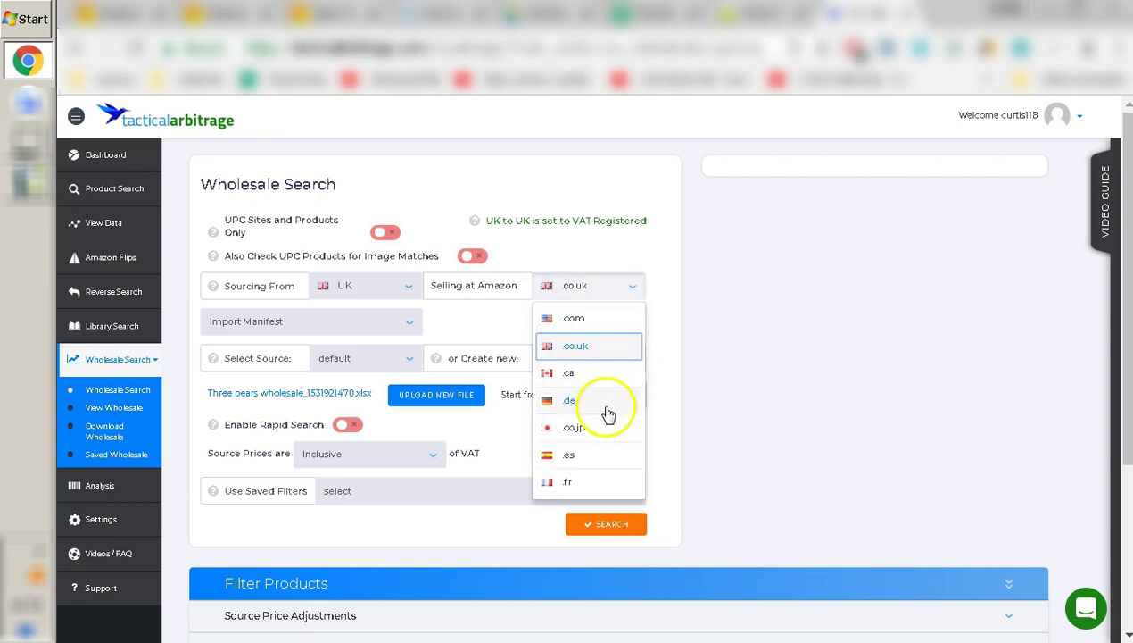
click(655, 285)
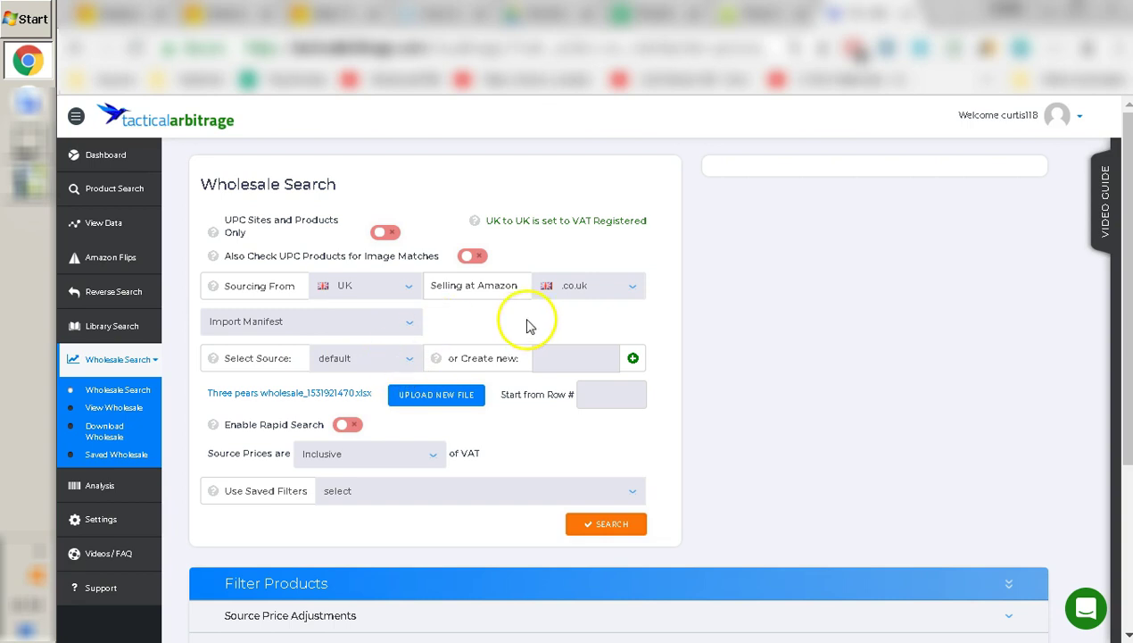
Enter "ThreePears" as the name of a new source for the wholesale search
click(567, 360)
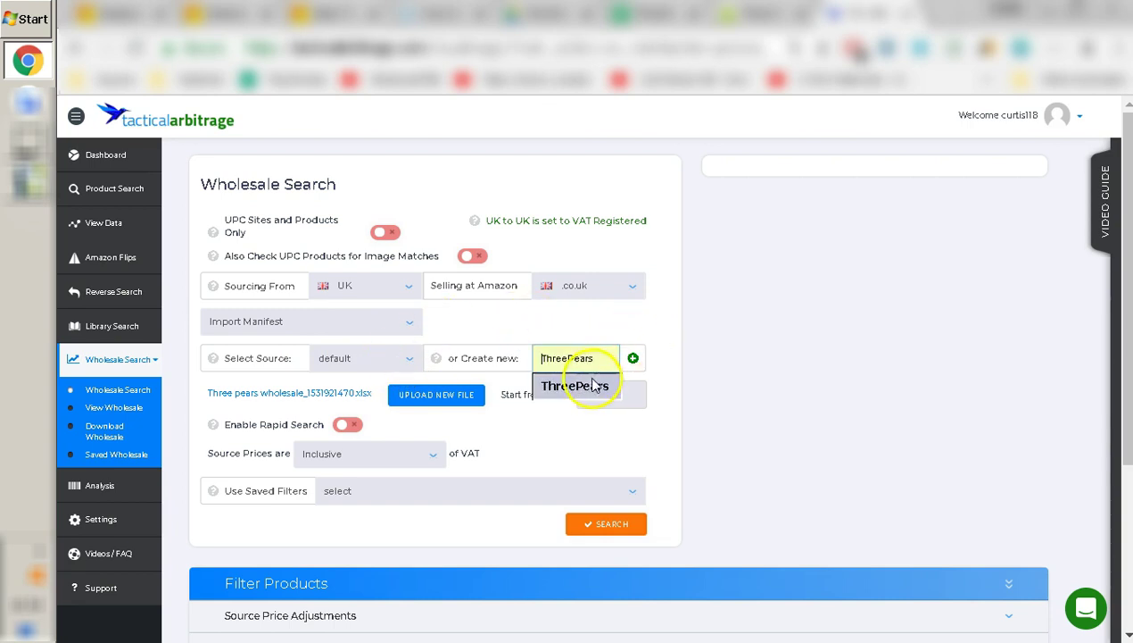
click(574, 388)
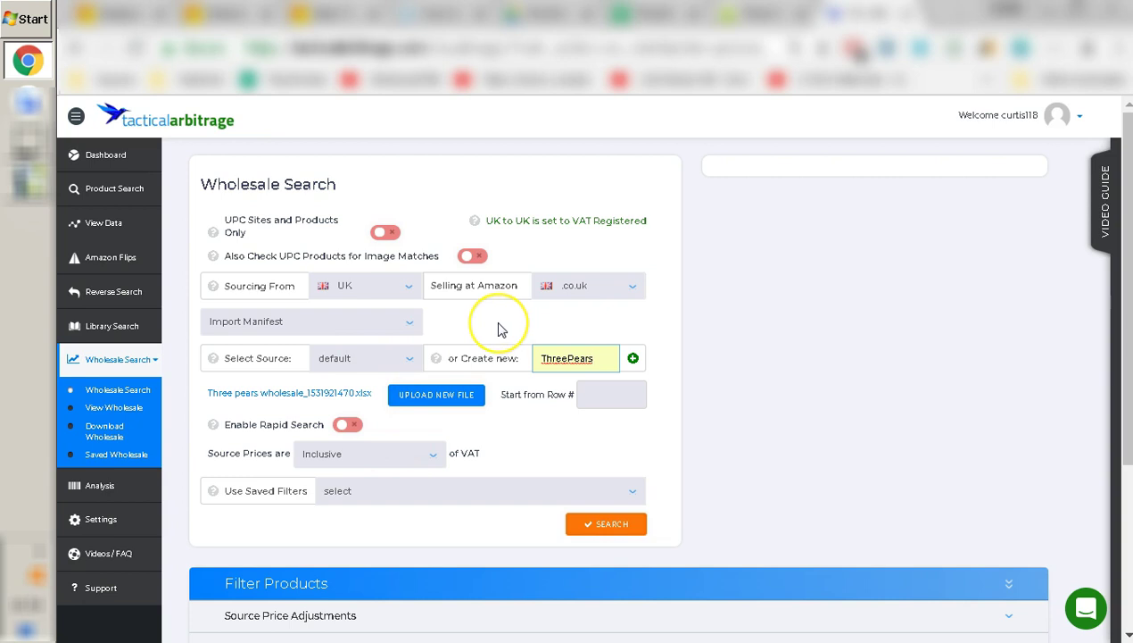
click(568, 358)
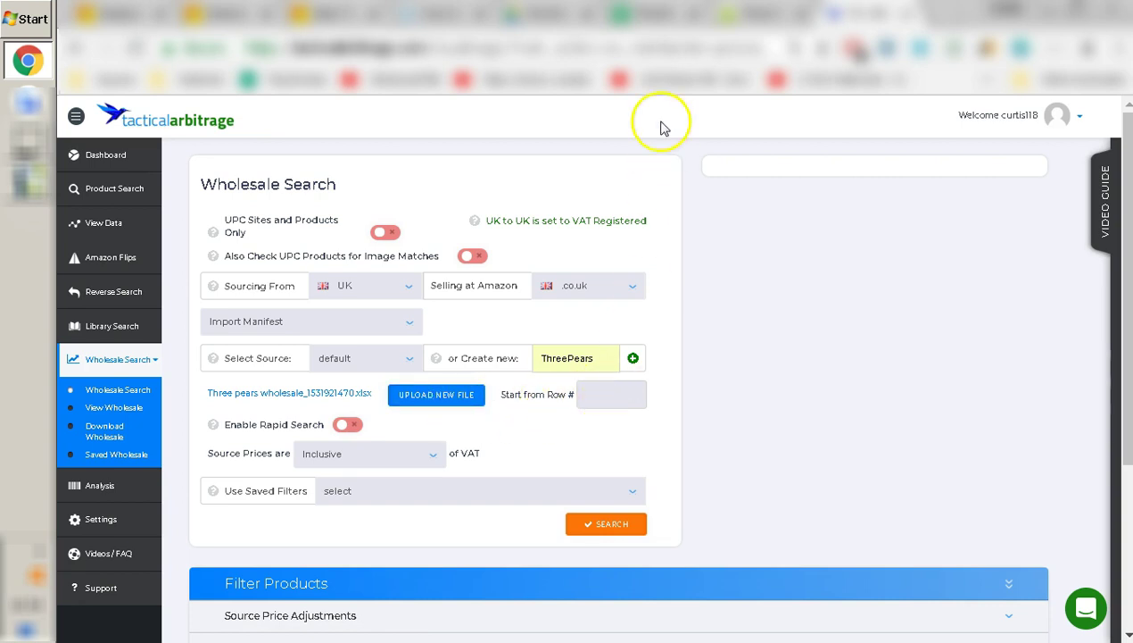
Check the header and first product rows in the ThreePearsWhole Spread sheet and set the wholesale search to start from row 2
click(658, 27)
drag(131, 221, 524, 227)
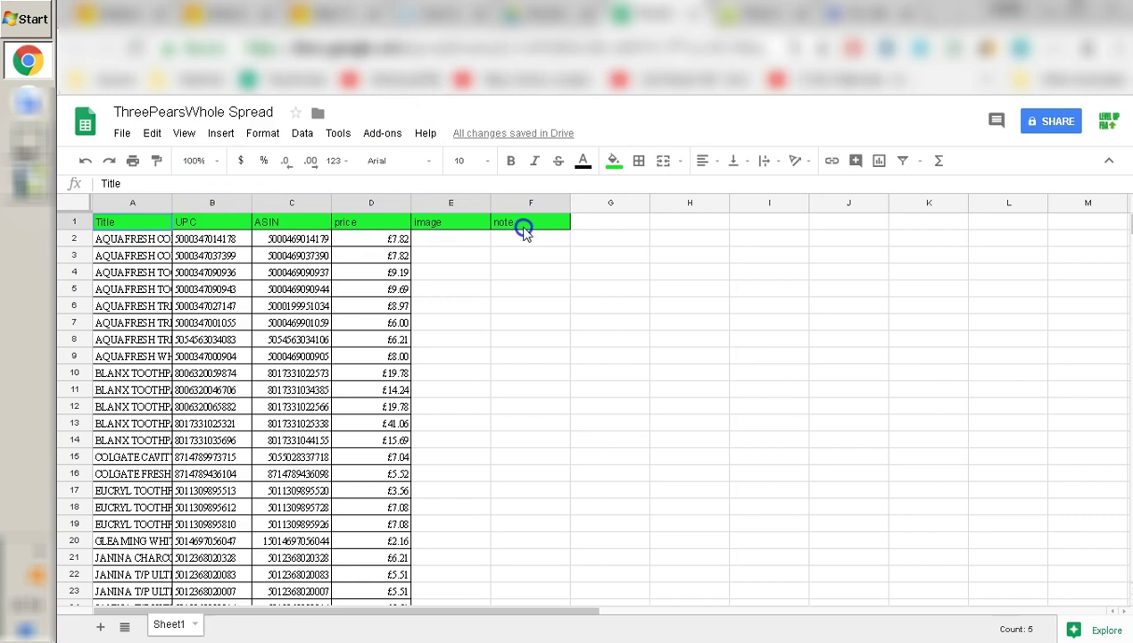
click(76, 221)
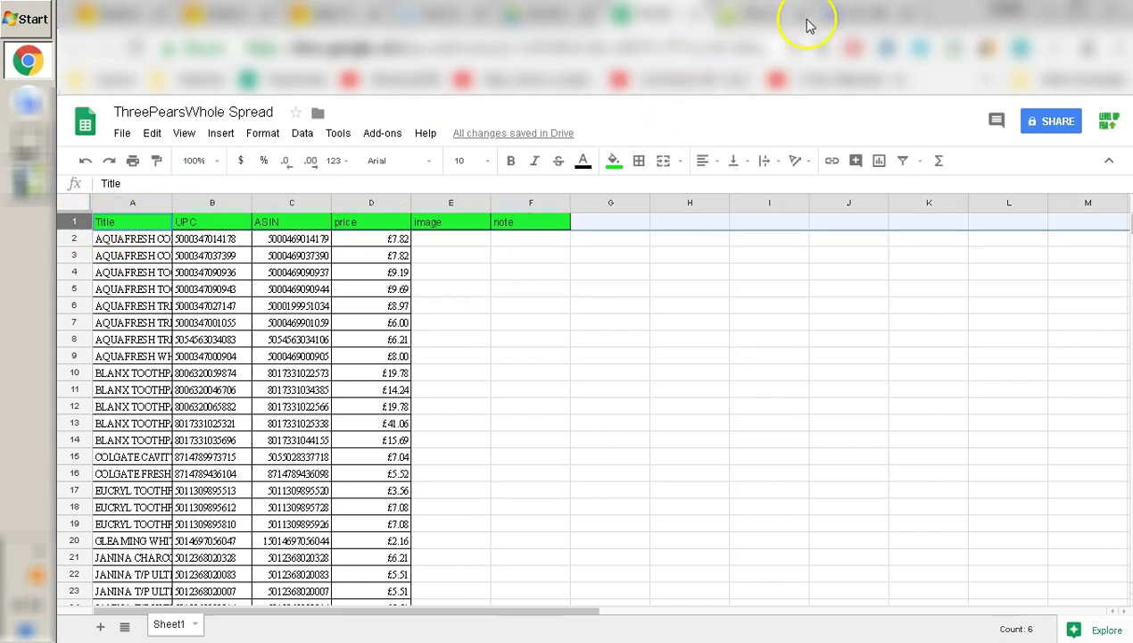
click(75, 238)
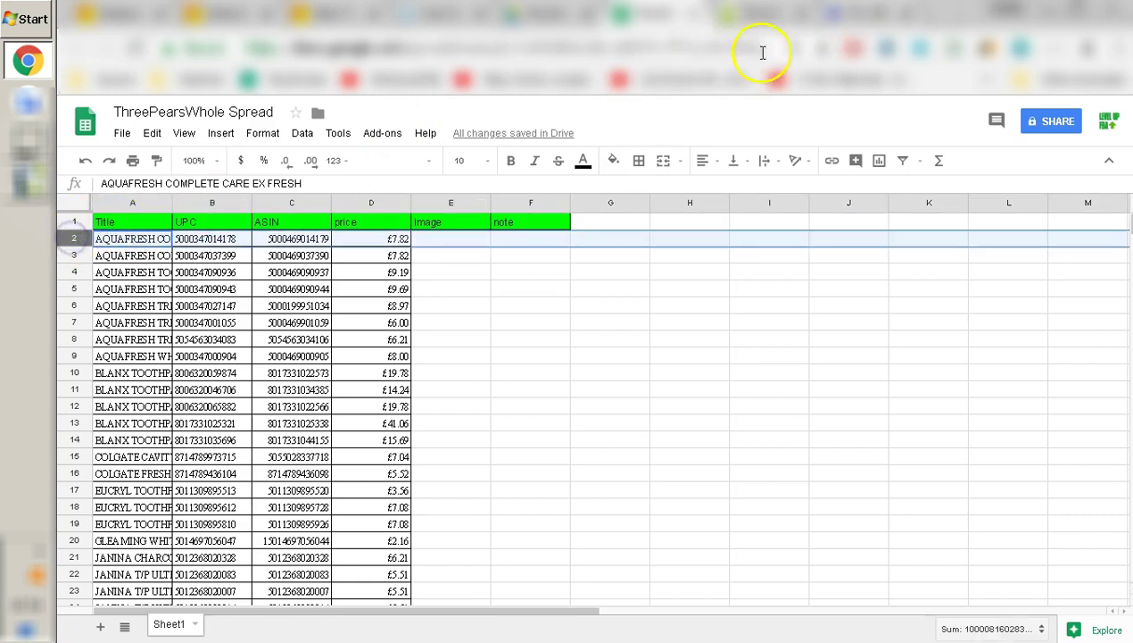
click(850, 20)
click(602, 393)
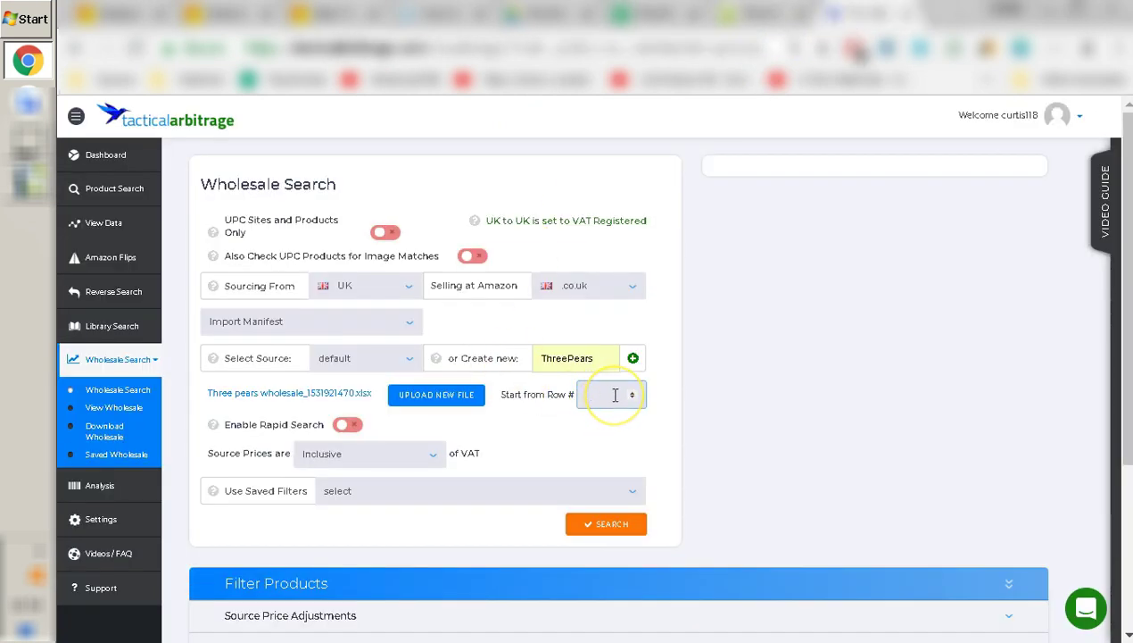
click(567, 430)
click(345, 426)
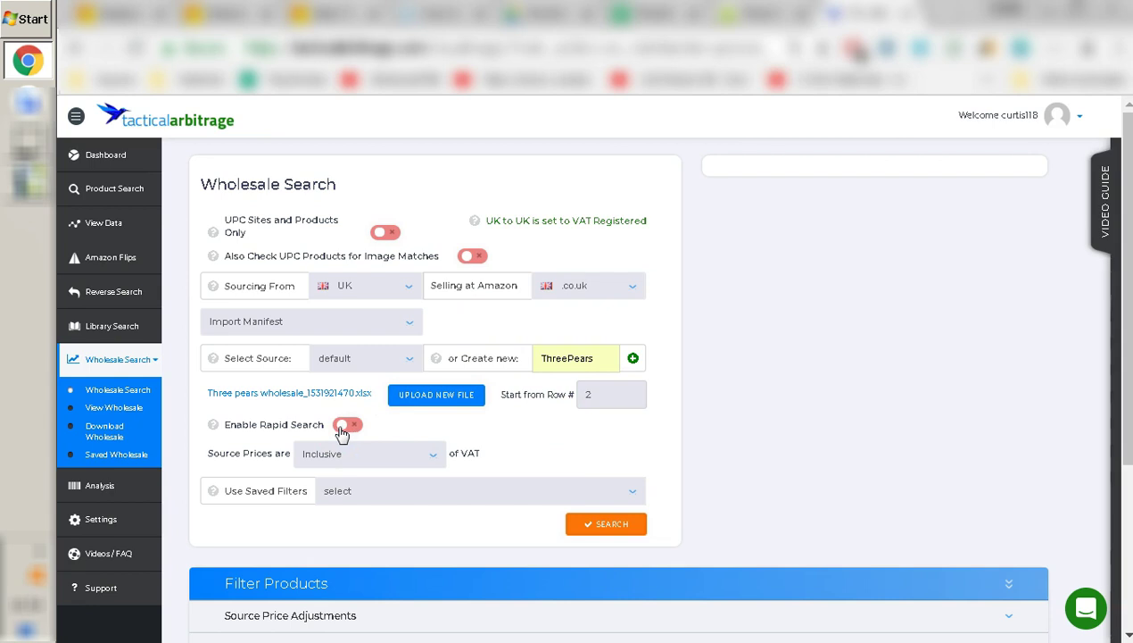
click(354, 429)
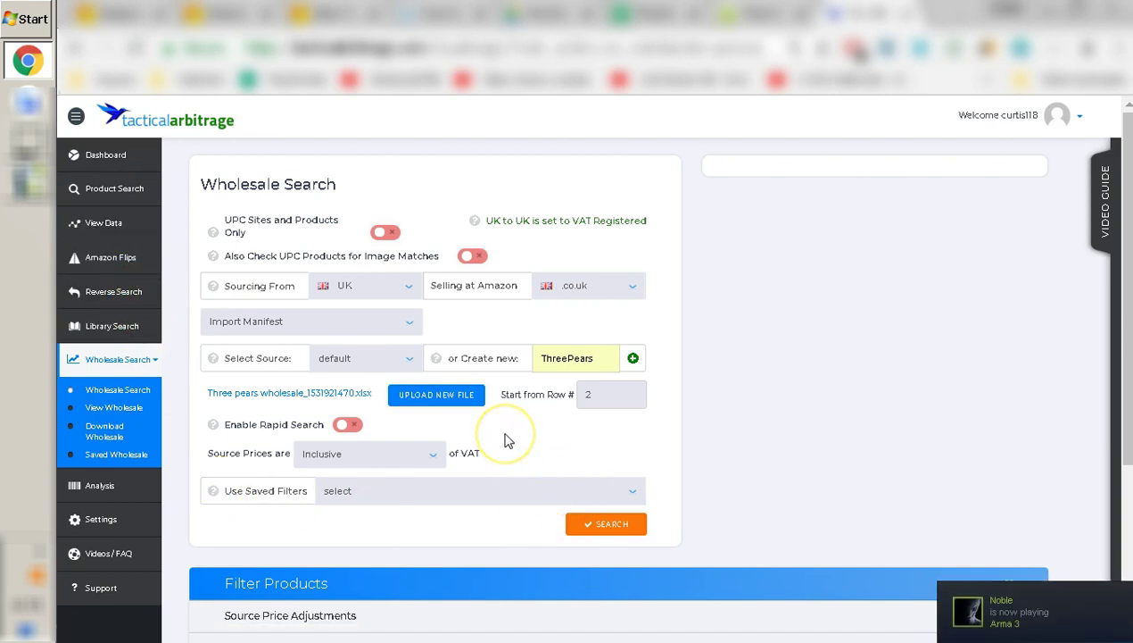
Check the price column in the PLOF sheet and set the wholesale search's source prices to Exclusive of VAT
click(401, 456)
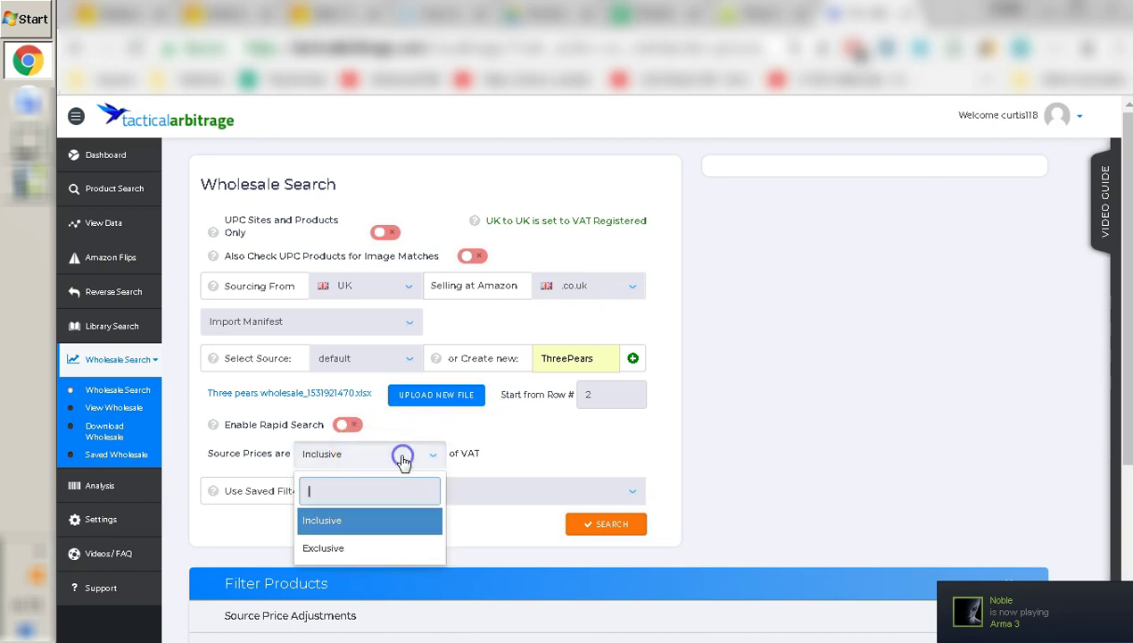
click(496, 444)
click(803, 18)
click(847, 14)
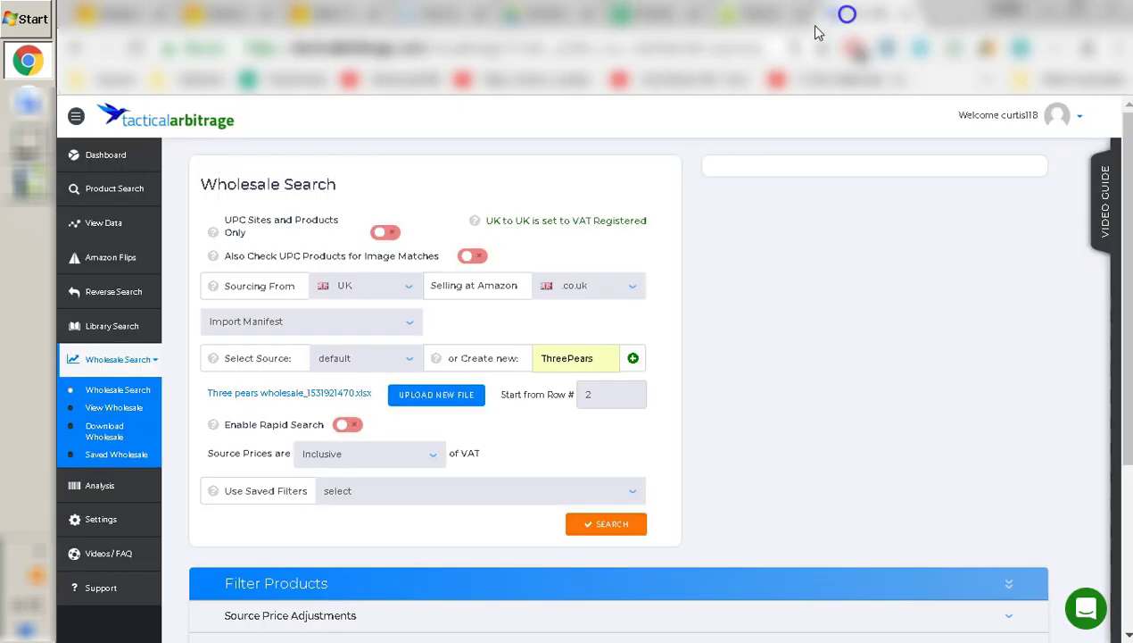
click(16, 174)
scroll(615, 420, up, 8)
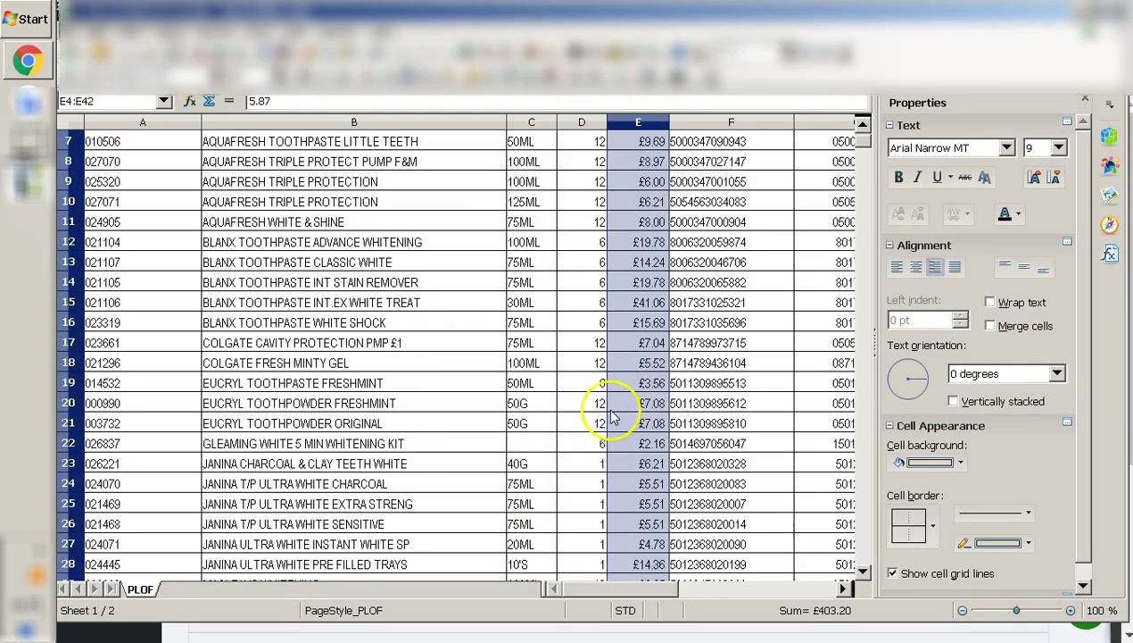
click(13, 183)
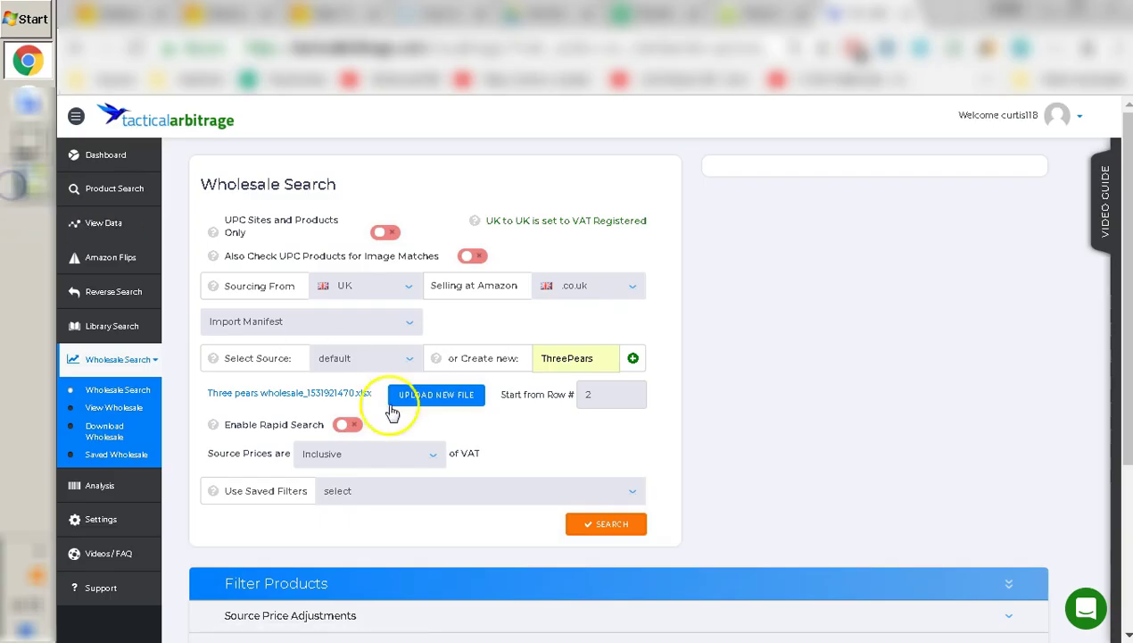
click(376, 457)
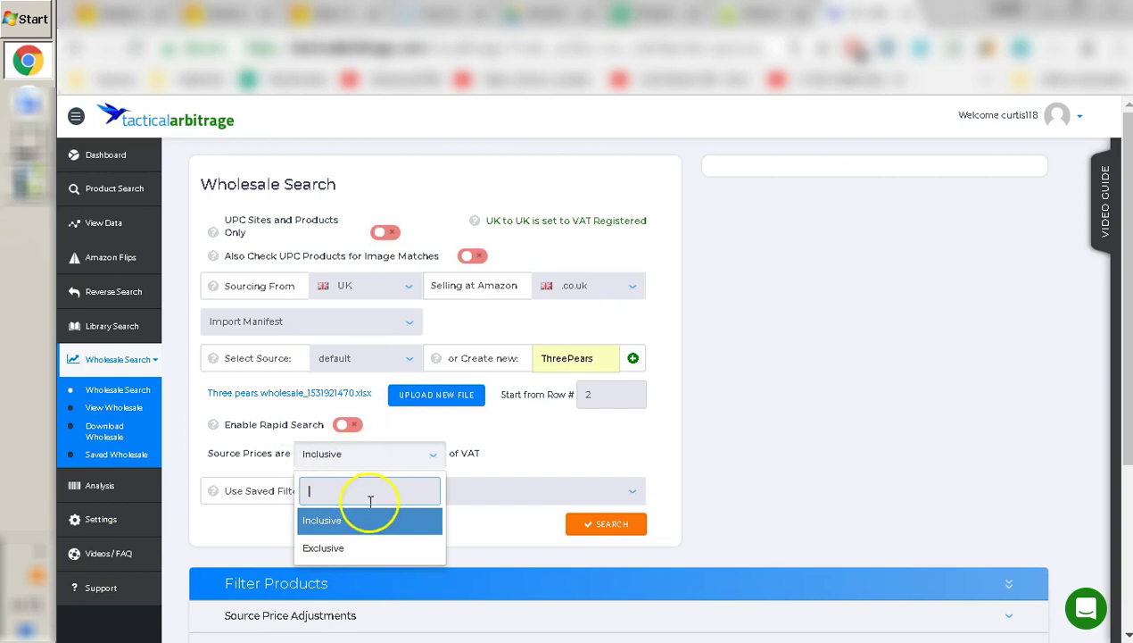
click(361, 560)
Apply the saved filter set "Wholesale search" to the wholesale search
scroll(486, 433, down, 1)
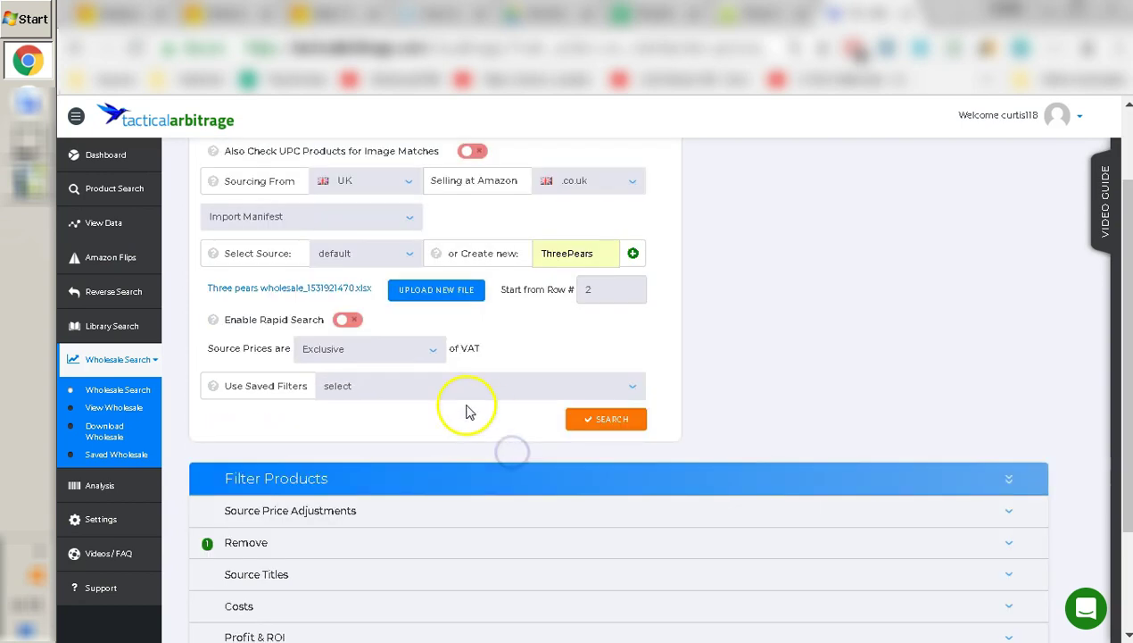
scroll(516, 340, down, 1)
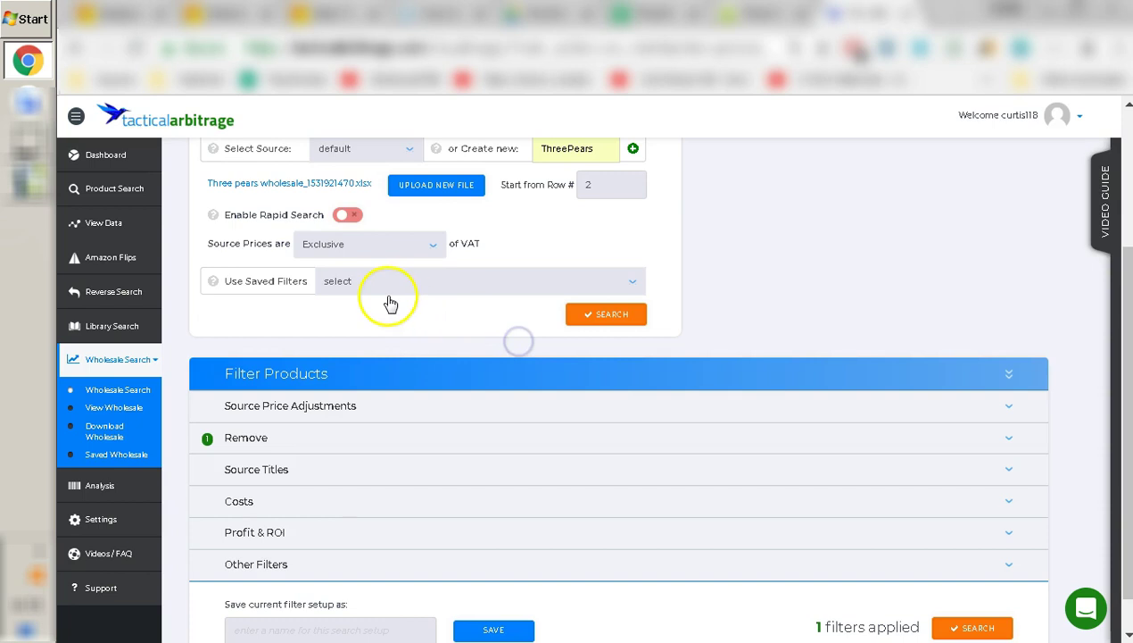
click(432, 284)
click(373, 367)
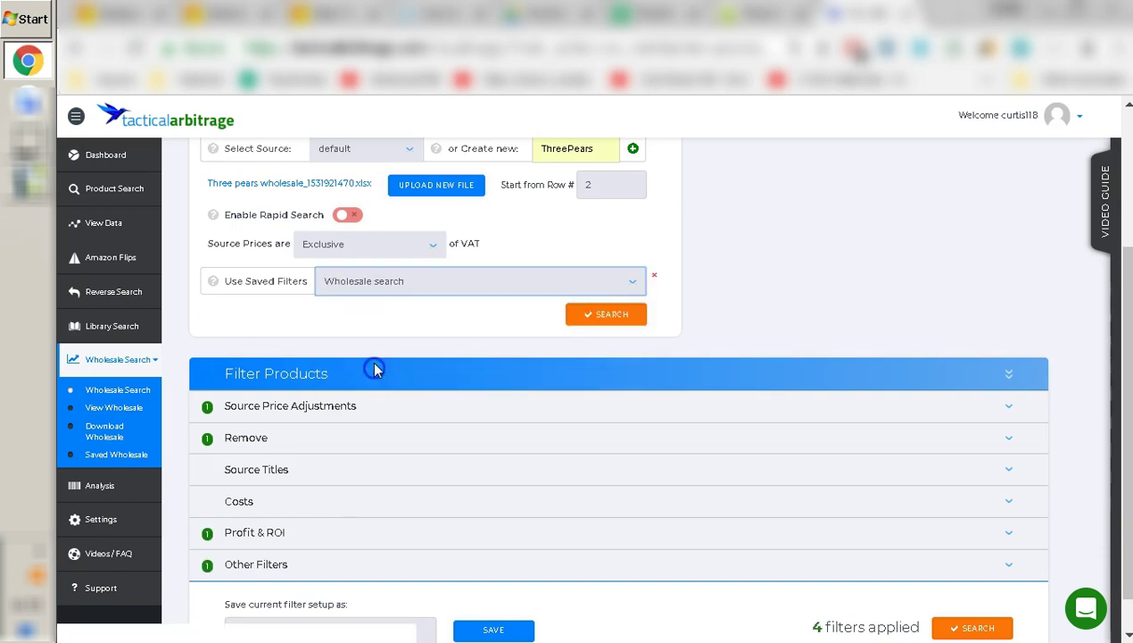
Clear the state sales tax increase in the Source Price Adjustments filters
scroll(373, 326, down, 1)
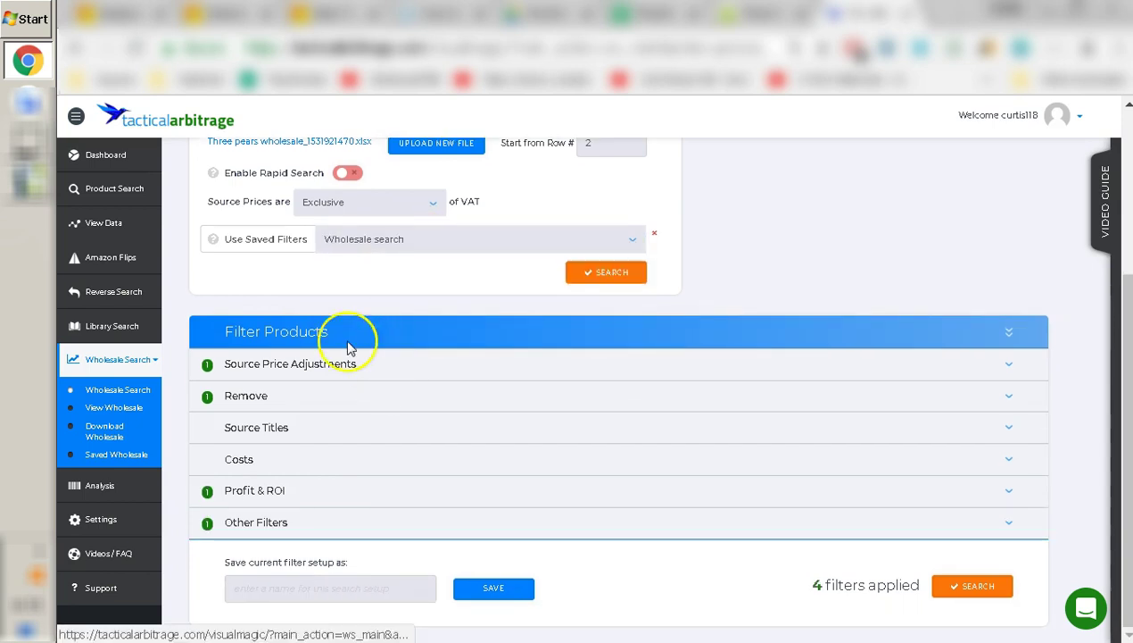
click(314, 366)
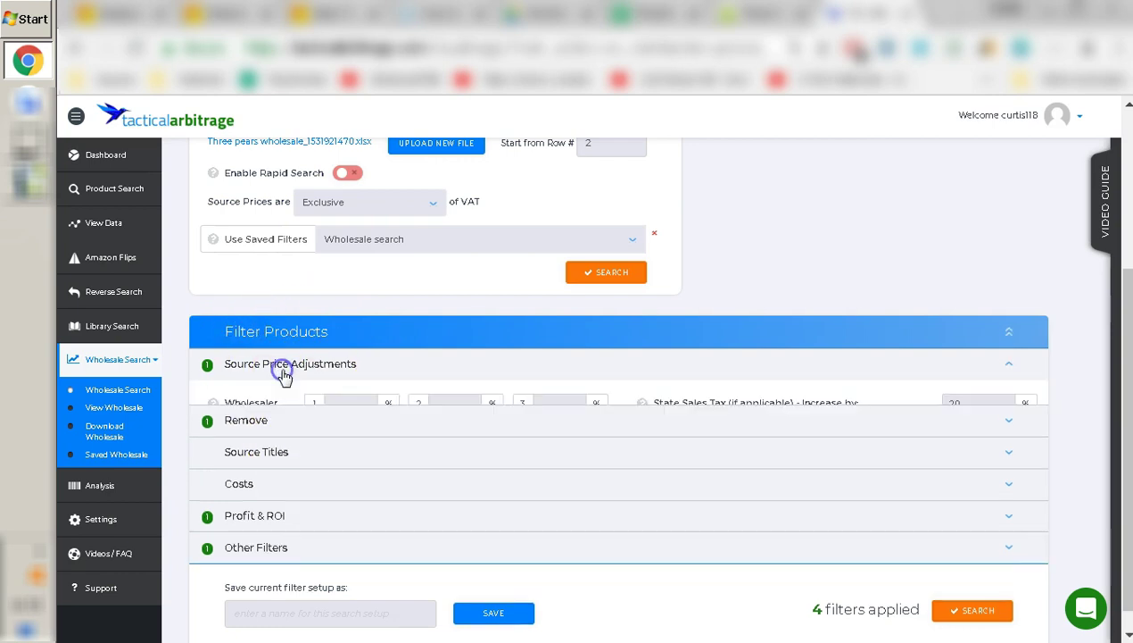
double_click(950, 403)
key(BackSpace)
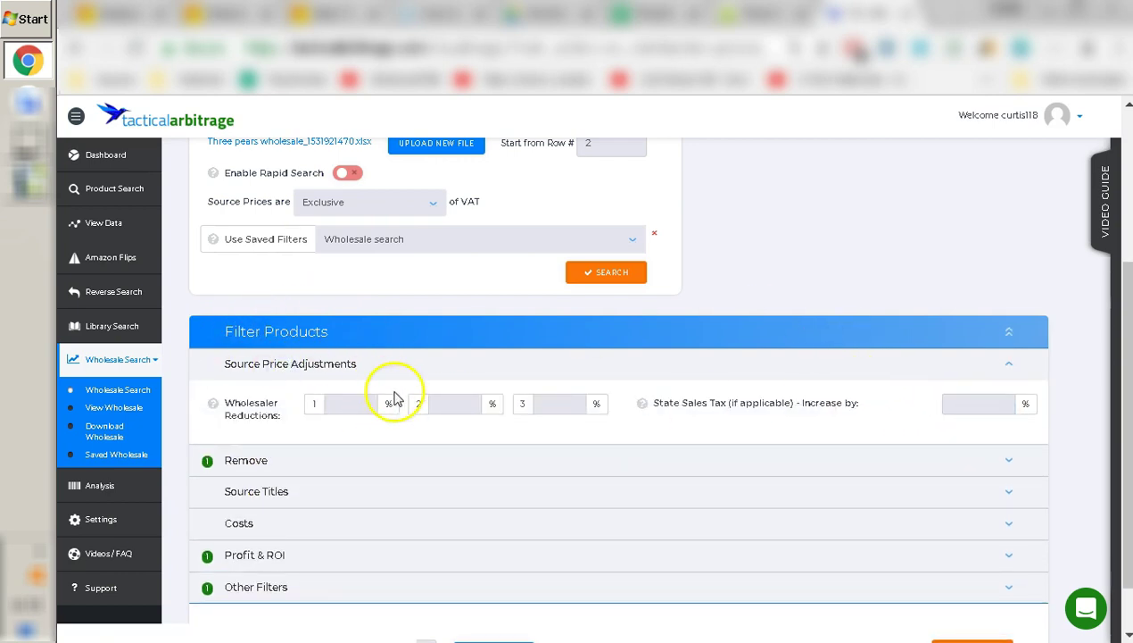
Try a 5% first wholesaler reduction in Source Price Adjustments and clear it again
click(353, 408)
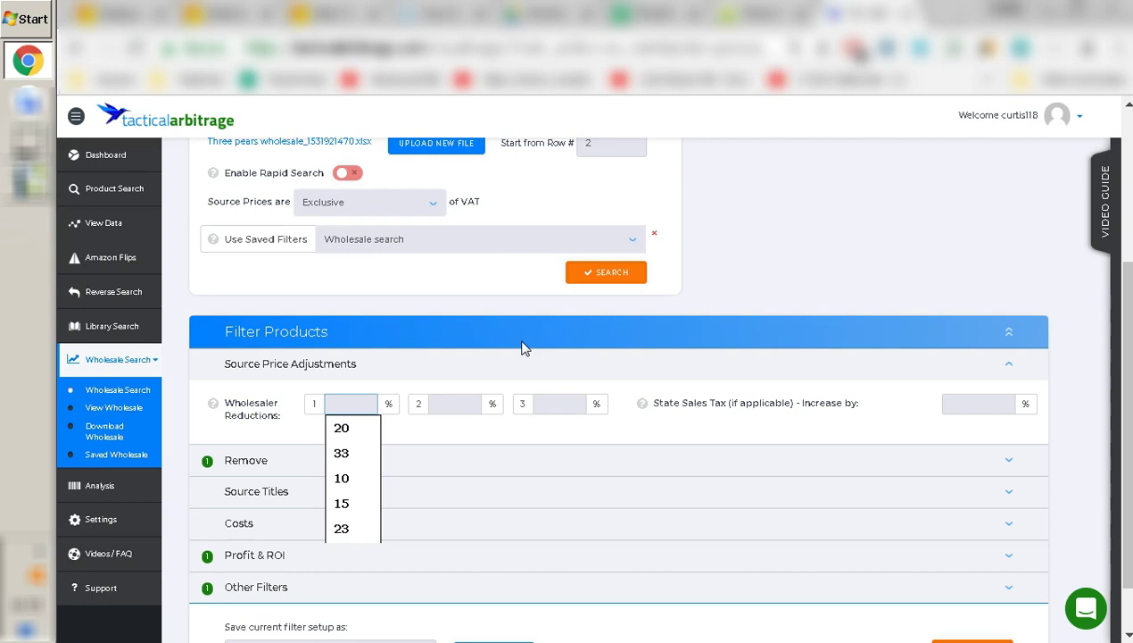
text(5)
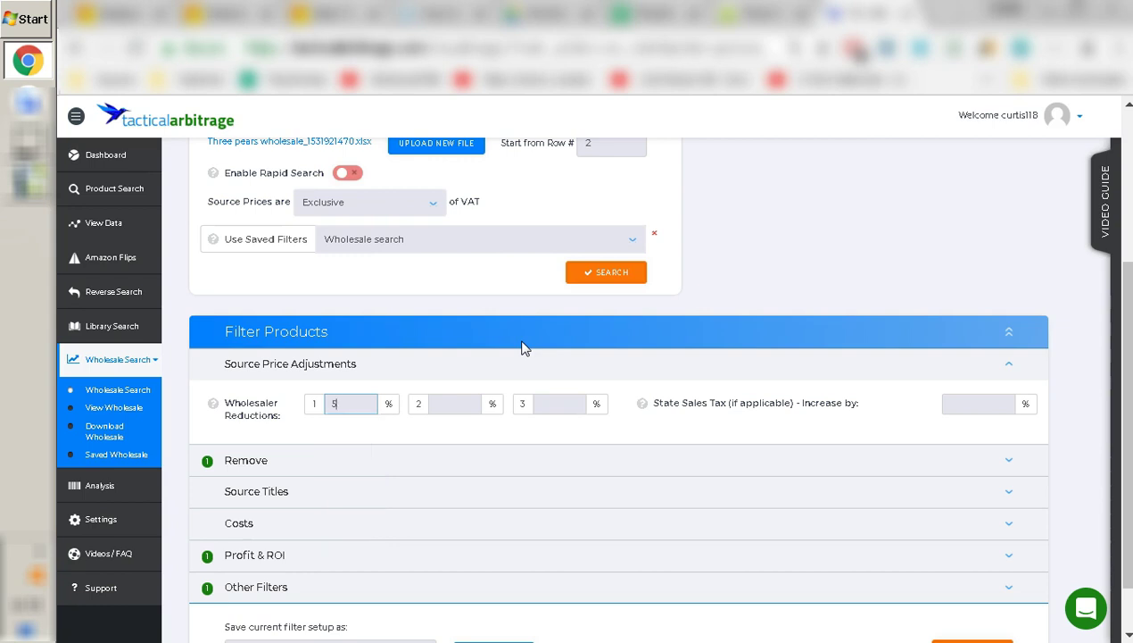
double_click(332, 403)
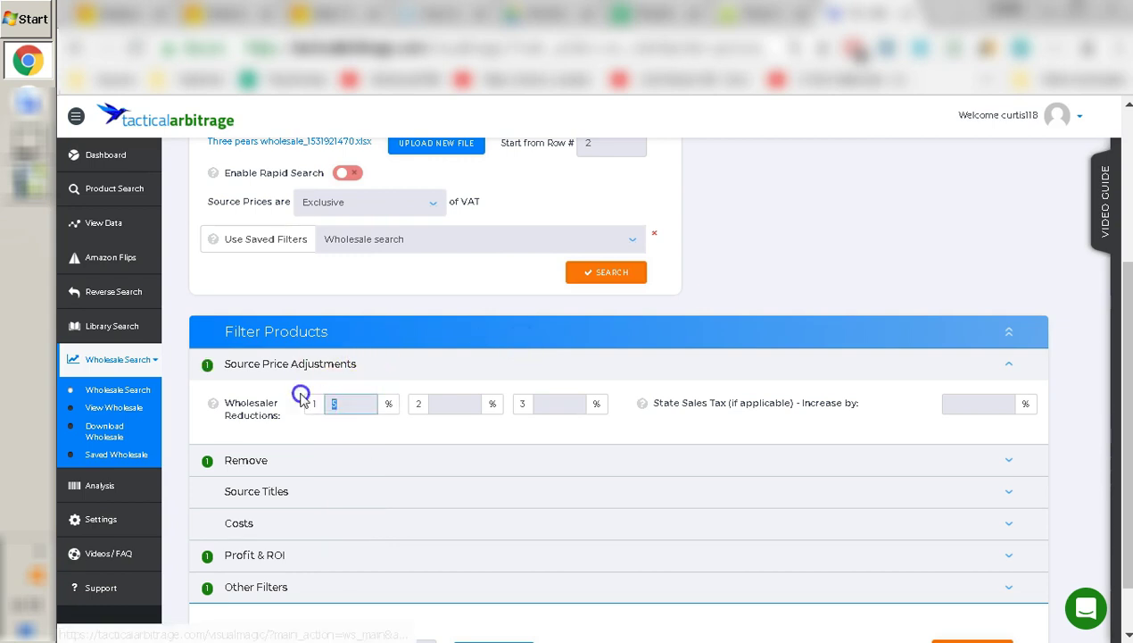
key(BackSpace)
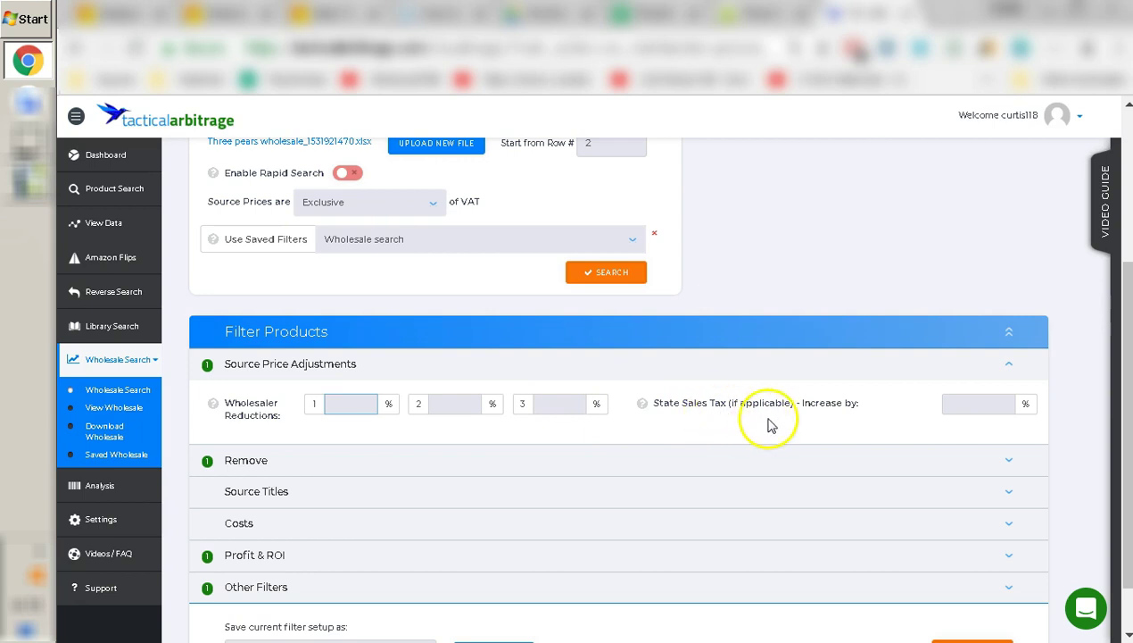
click(952, 404)
click(890, 309)
Expand the Remove section of the product filters to review its options
scroll(826, 254, down, 1)
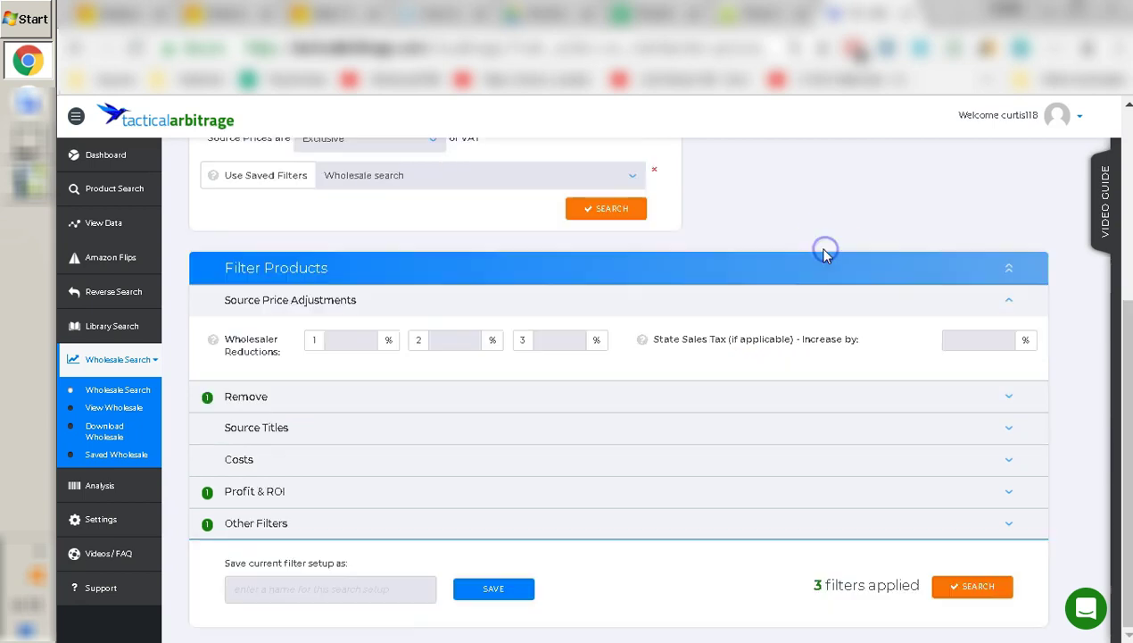
click(361, 397)
scroll(460, 464, down, 1)
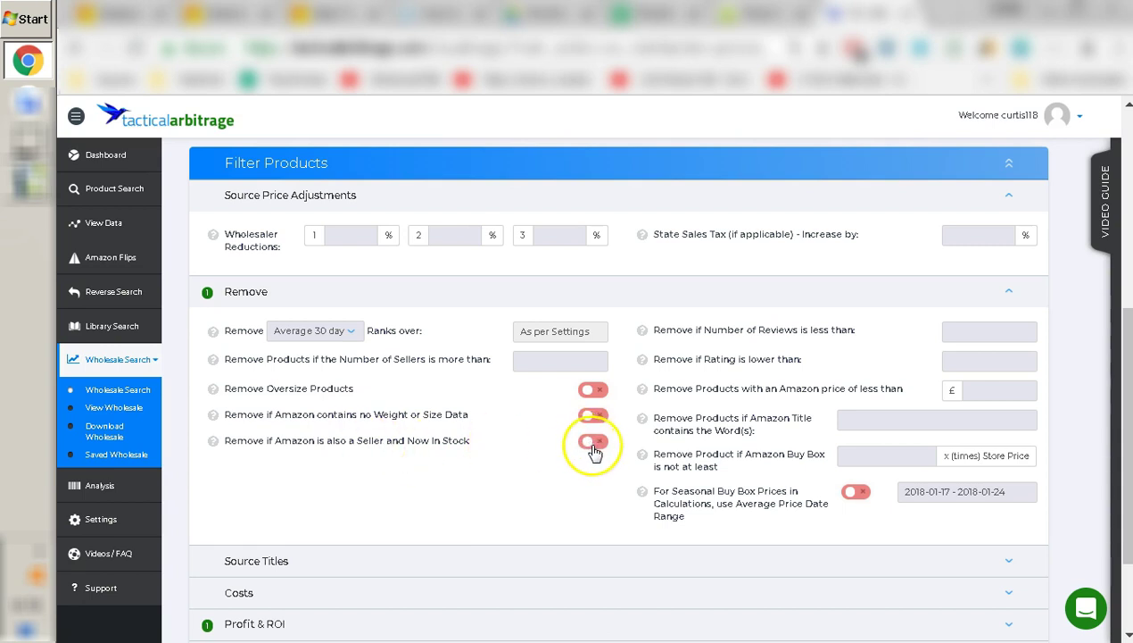
Try a £3 minimum gross profit in the Profit & ROI filters and clear it again
scroll(447, 473, down, 2)
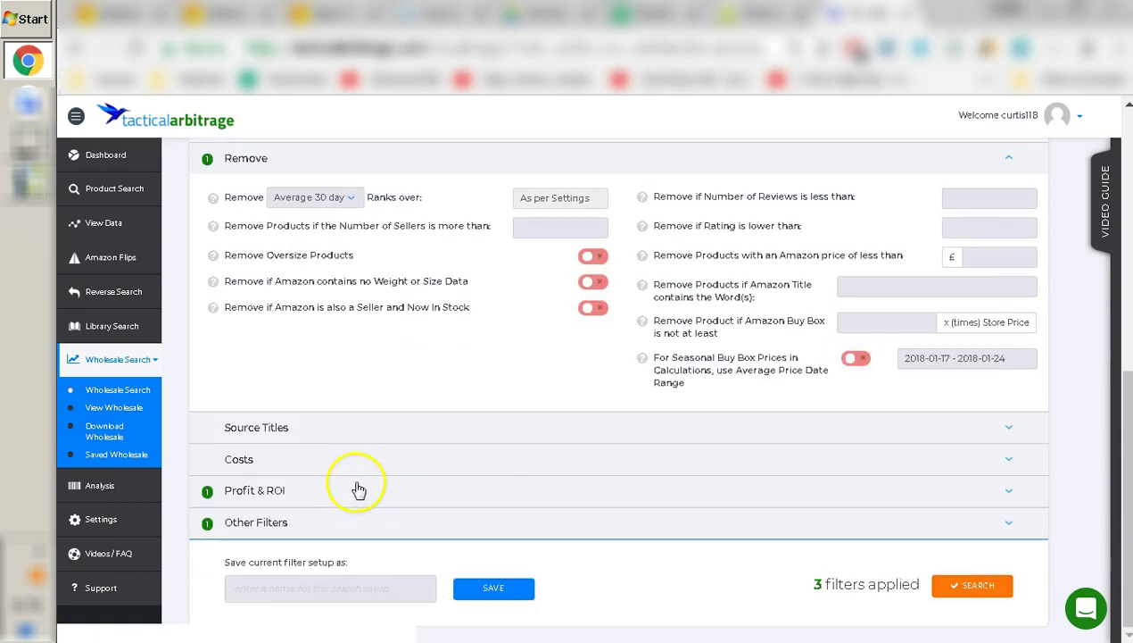
click(285, 493)
scroll(585, 499, down, 1)
click(565, 470)
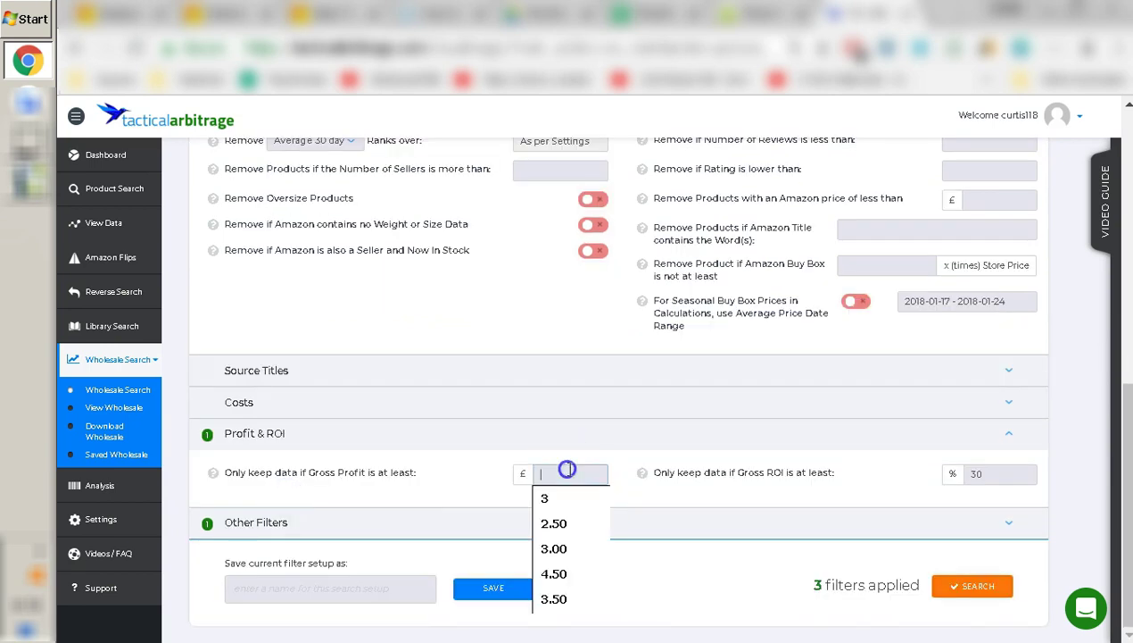
click(595, 502)
click(574, 473)
click(719, 460)
click(988, 485)
click(900, 466)
click(994, 474)
click(921, 477)
double_click(587, 471)
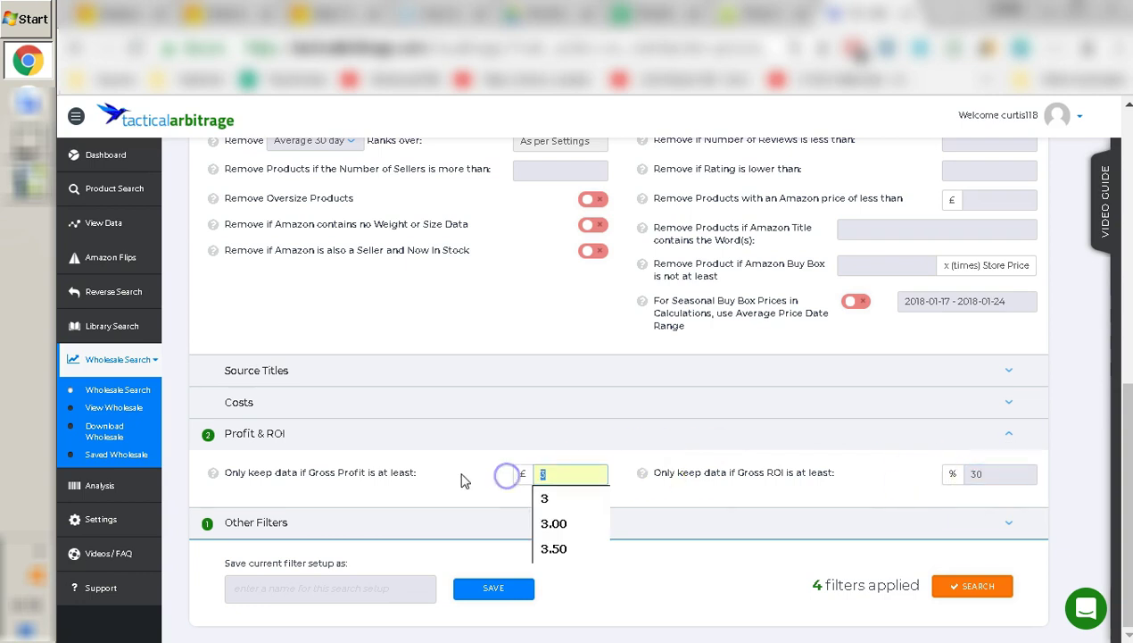
key(BackSpace)
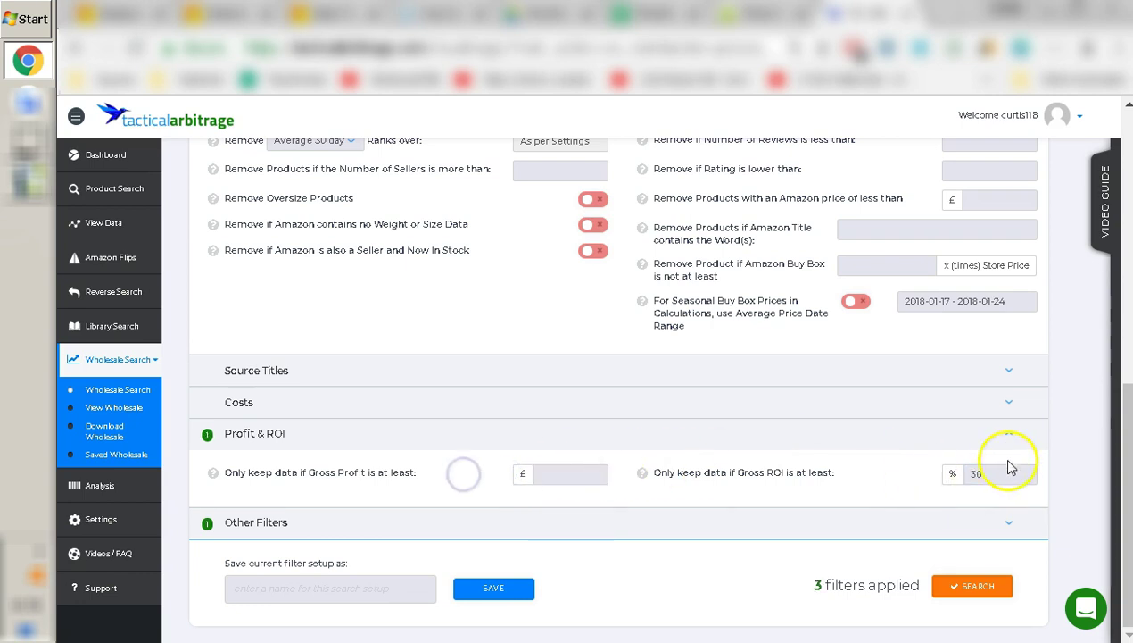
Set the Profit & ROI filter to keep only data with a gross ROI of at least 25%
double_click(995, 473)
text(25)
click(919, 473)
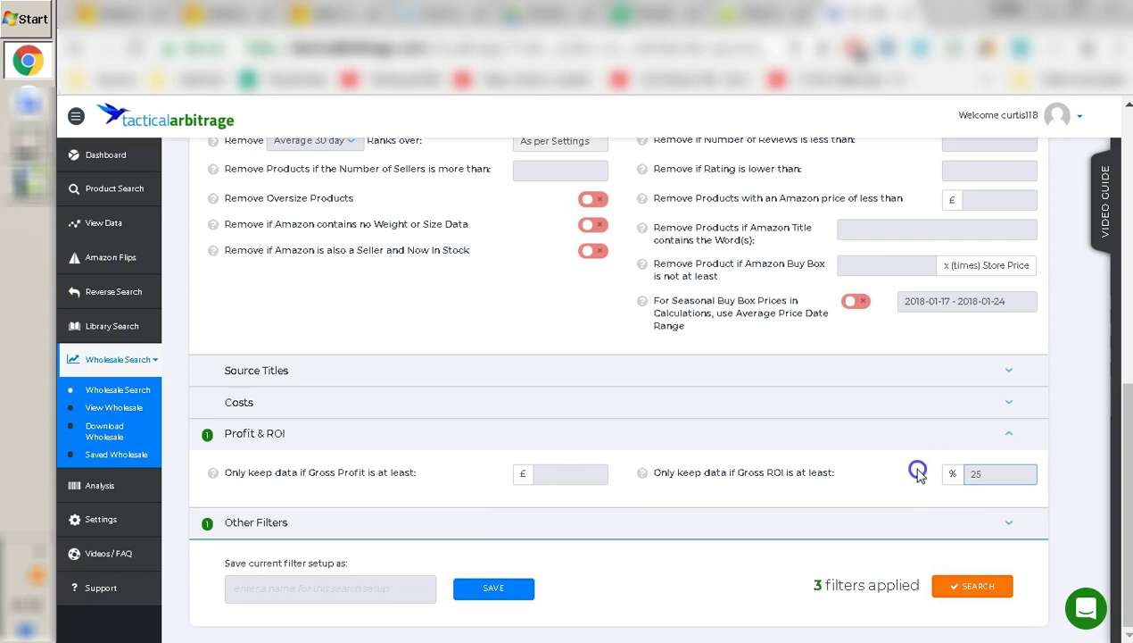
Review the match and out-of-stock options in Other Filters, then collapse the expanded filter sections
click(421, 521)
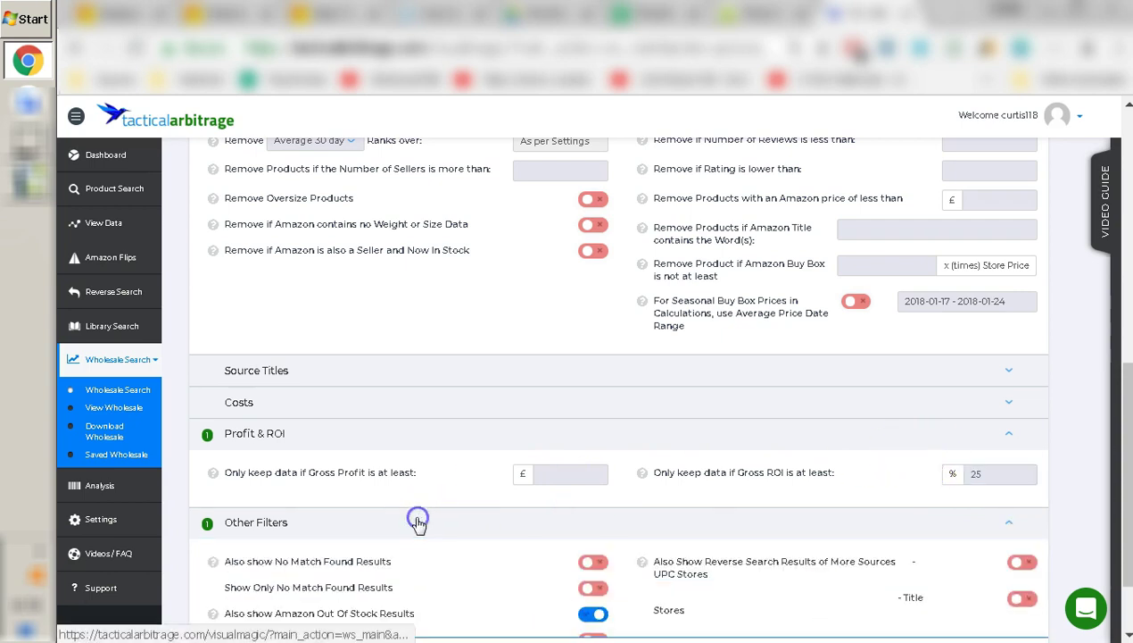
scroll(446, 508, down, 2)
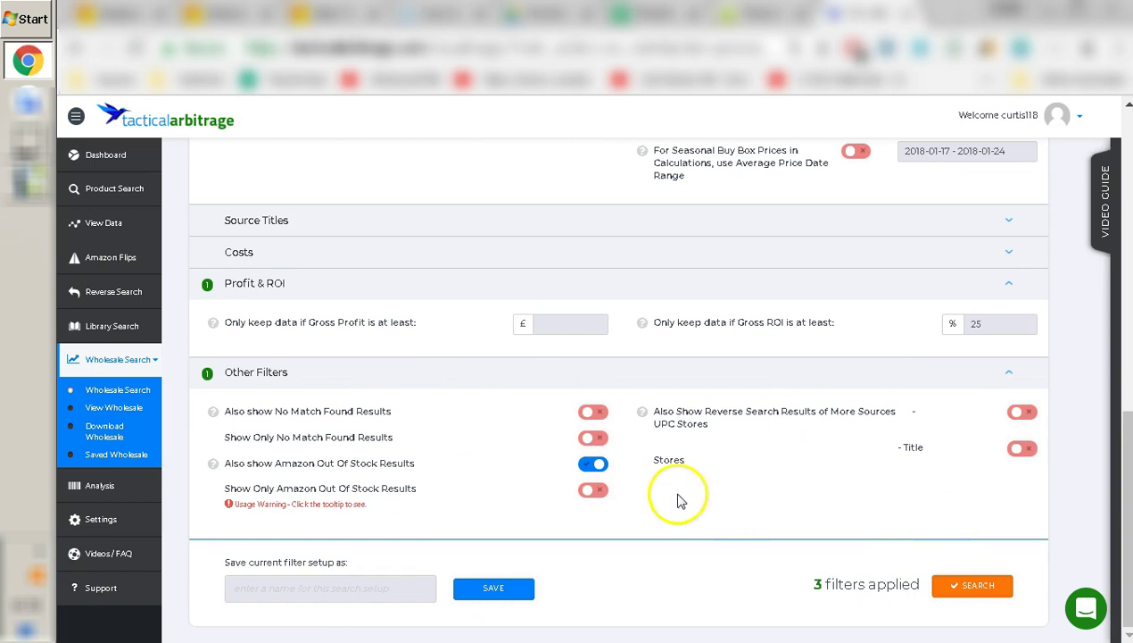
scroll(401, 379, up, 5)
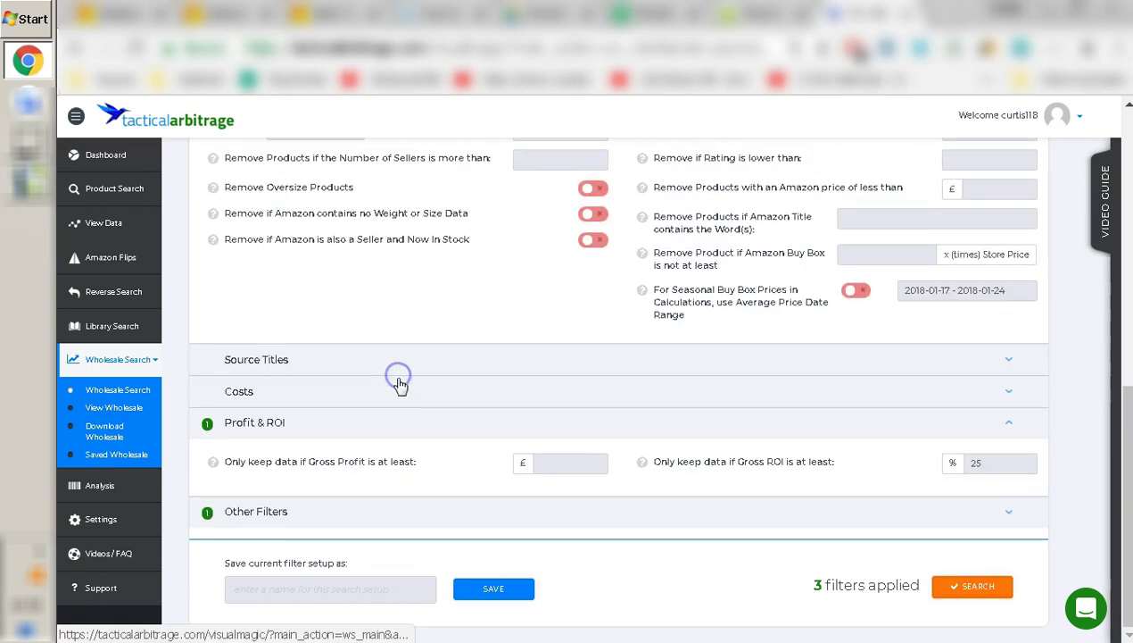
click(430, 295)
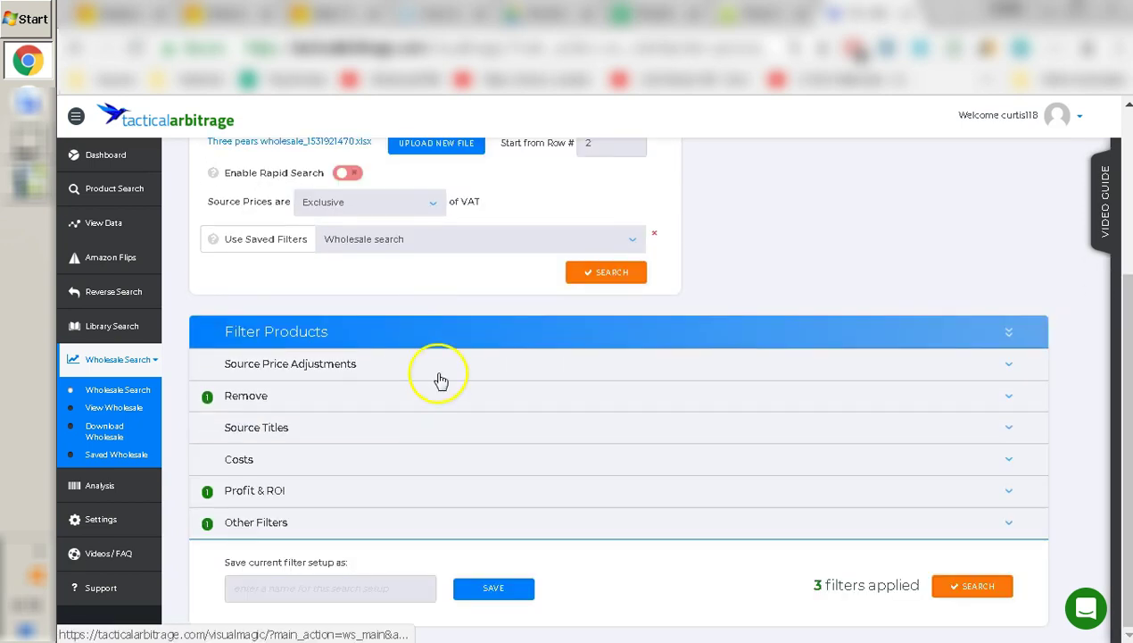
click(303, 527)
click(304, 471)
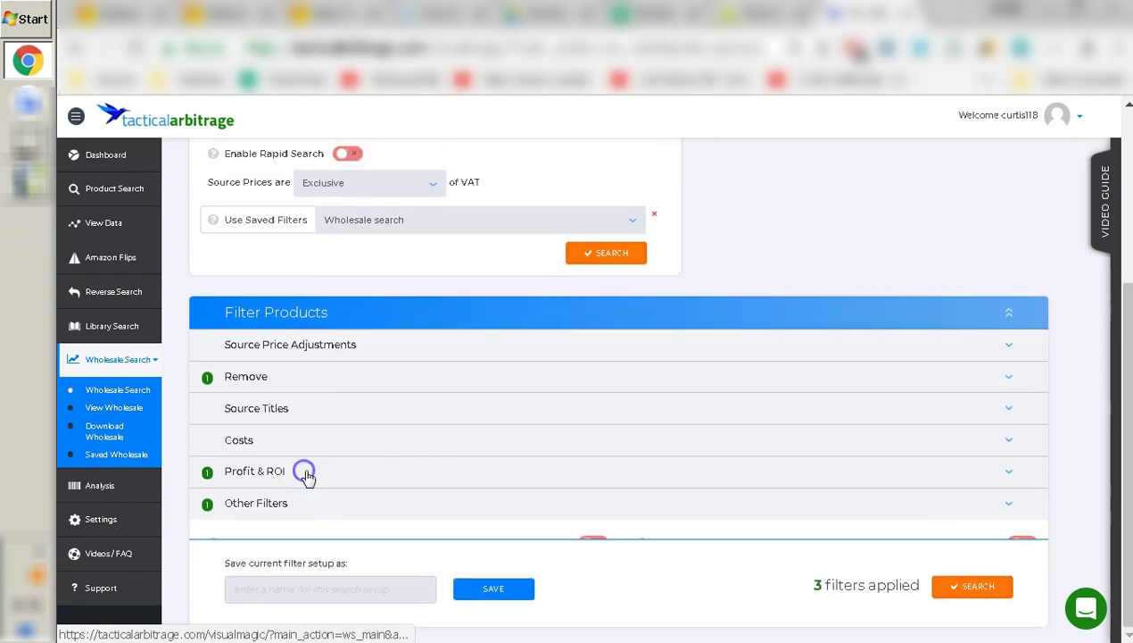
Run the wholesale search on the uploaded Three Pears file
scroll(518, 410, up, 3)
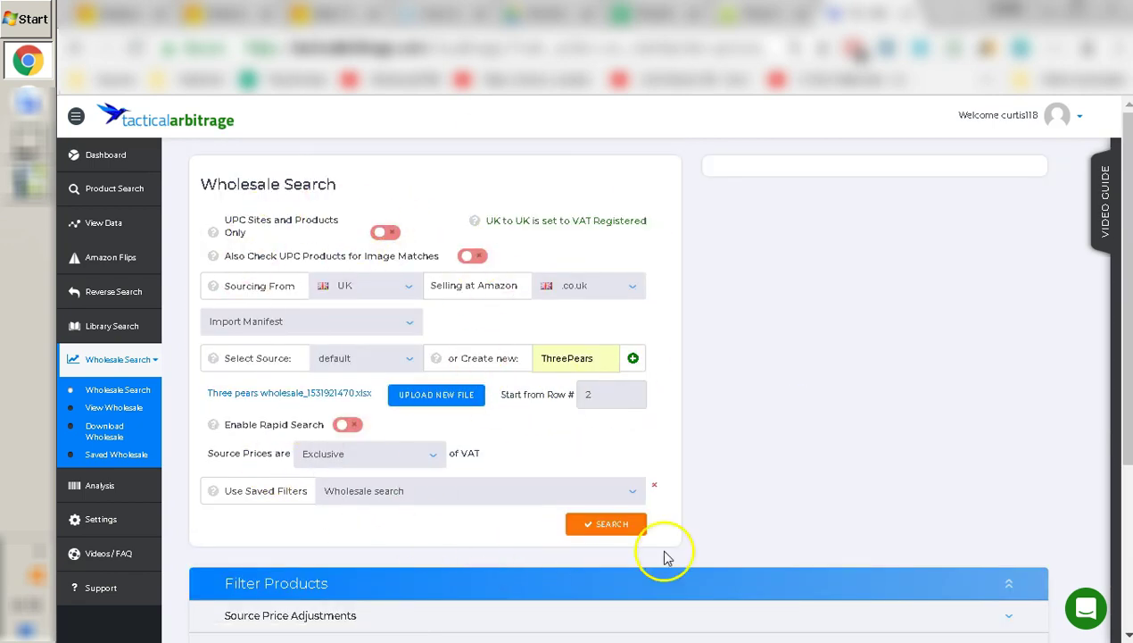
click(615, 528)
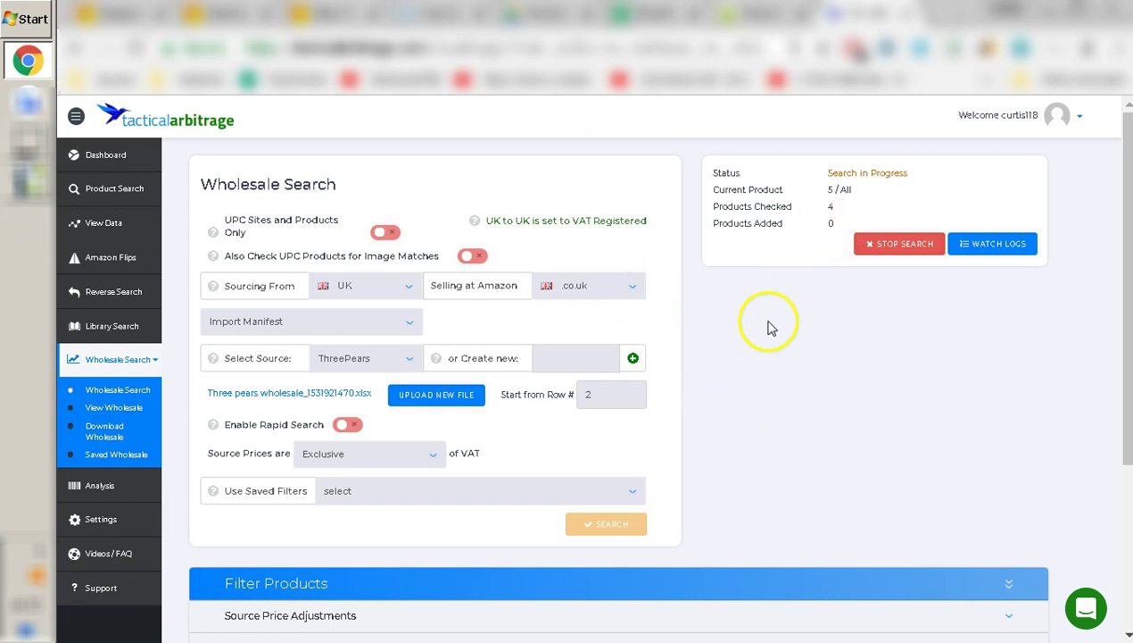
click(821, 299)
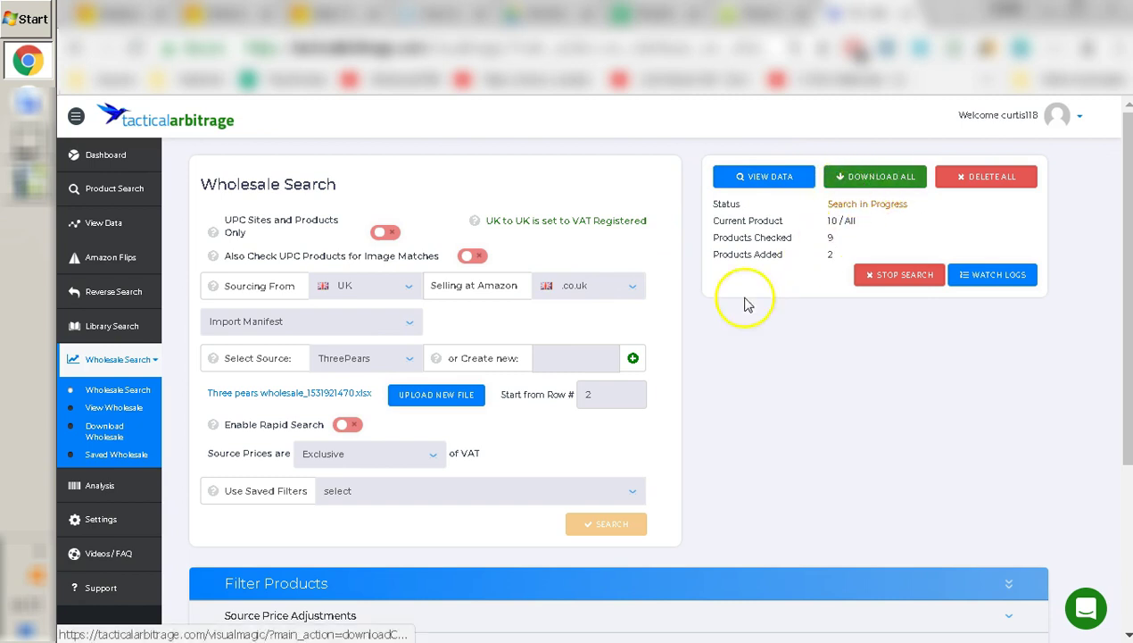
Open the View Wholesale results and check the source title of the Aquafresh Milk Teeth toothpaste against its Amazon title
click(126, 408)
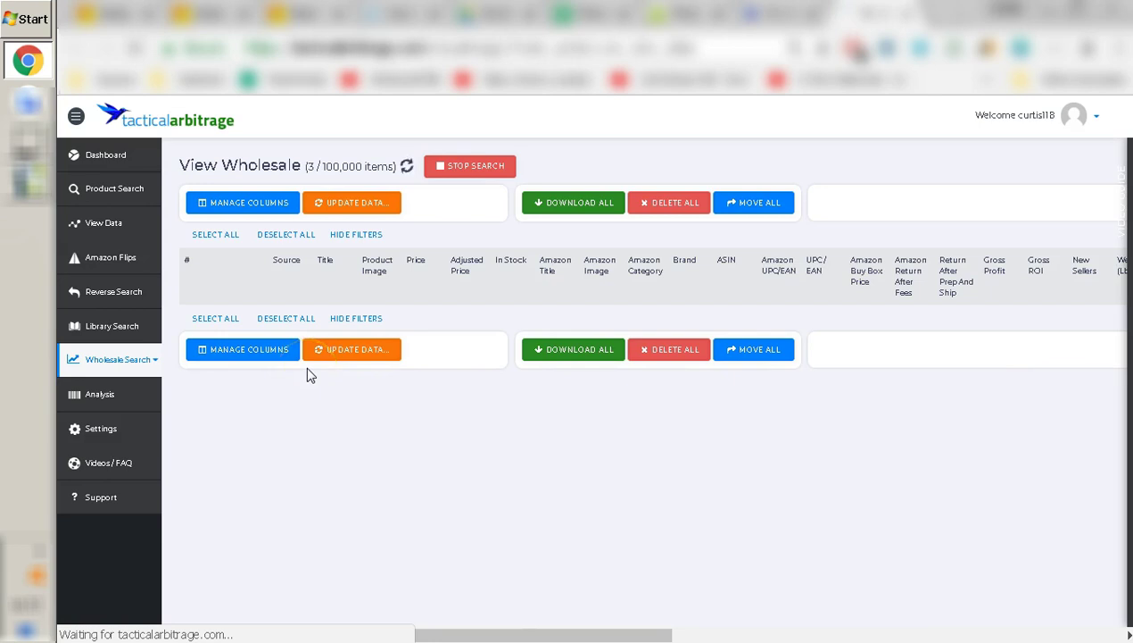
drag(434, 634, 506, 629)
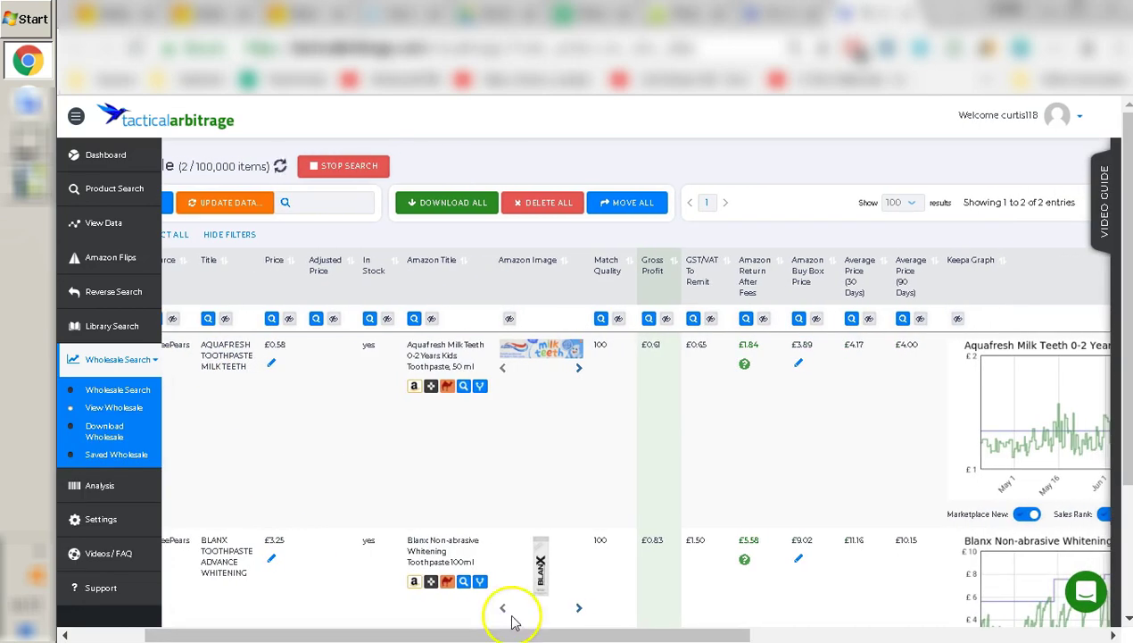
mouse_move(201, 344)
mouse_down()
mouse_move(227, 344)
mouse_move(250, 377)
mouse_move(205, 355)
mouse_move(202, 339)
mouse_move(249, 372)
mouse_move(217, 356)
mouse_up()
click(251, 377)
click(206, 345)
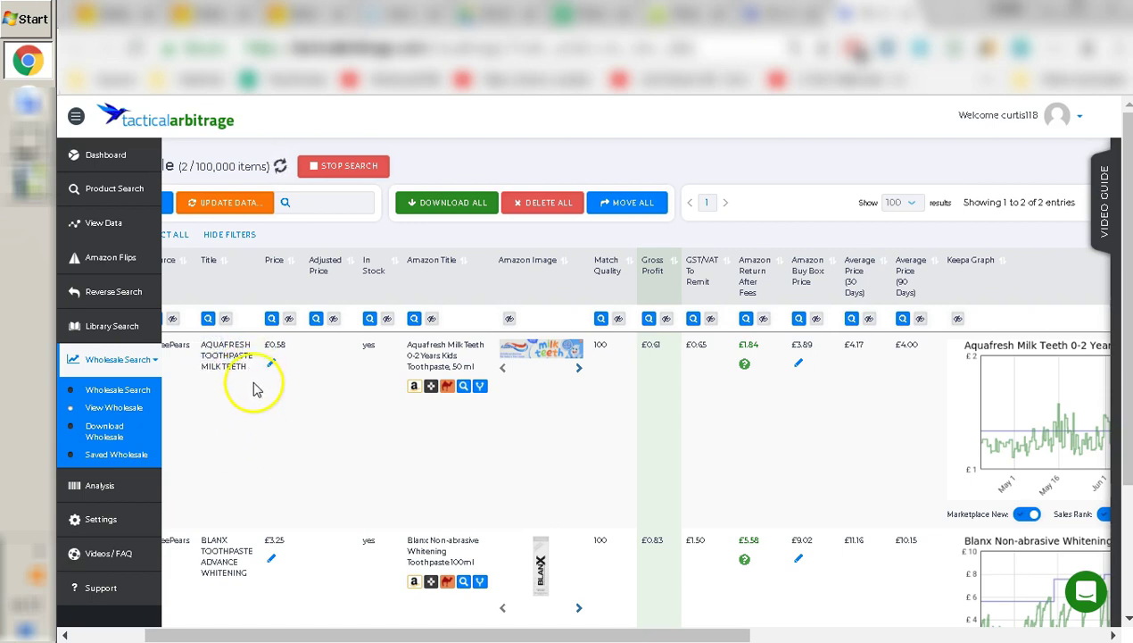
drag(257, 364, 200, 343)
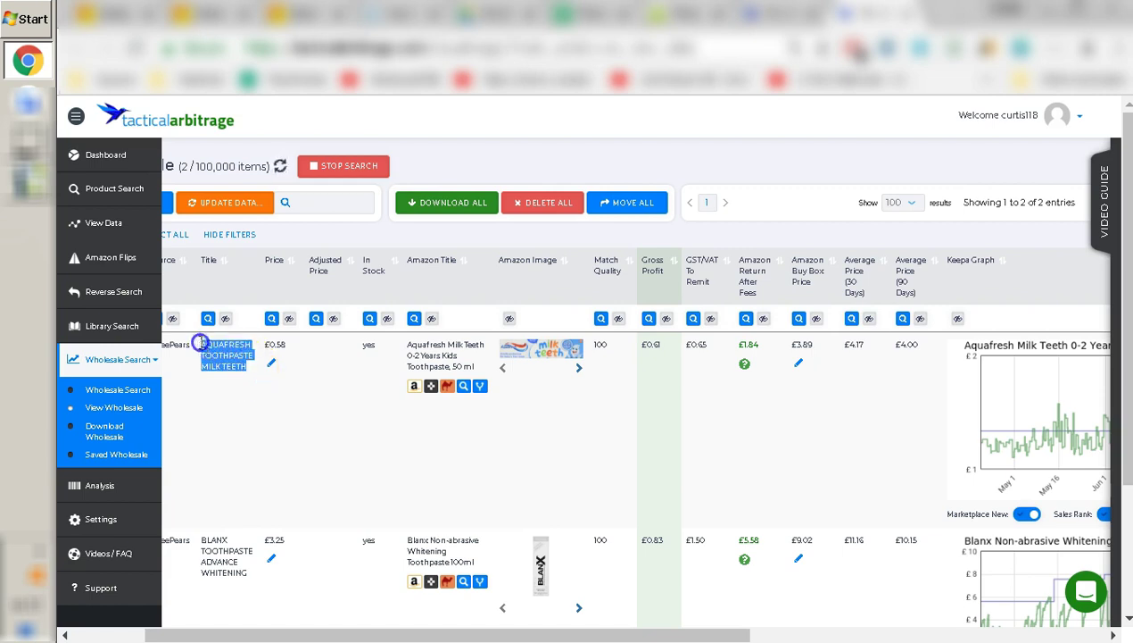
Look at the product categories on the Three Pears website, then return to the Tactical Arbitrage results
click(682, 12)
scroll(775, 201, up, 5)
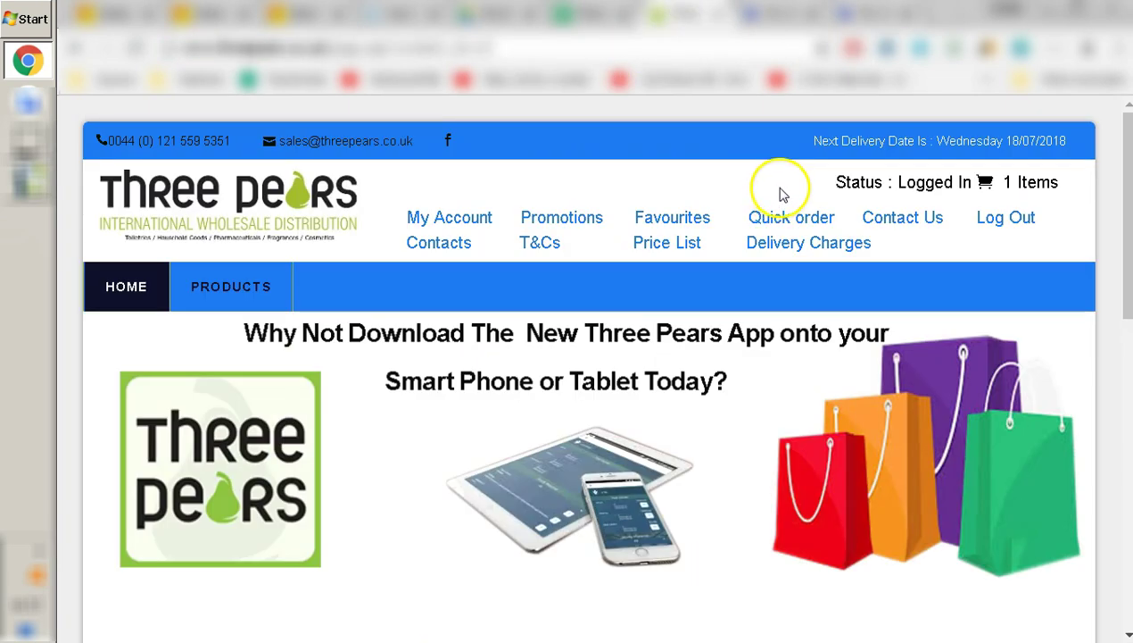
click(239, 297)
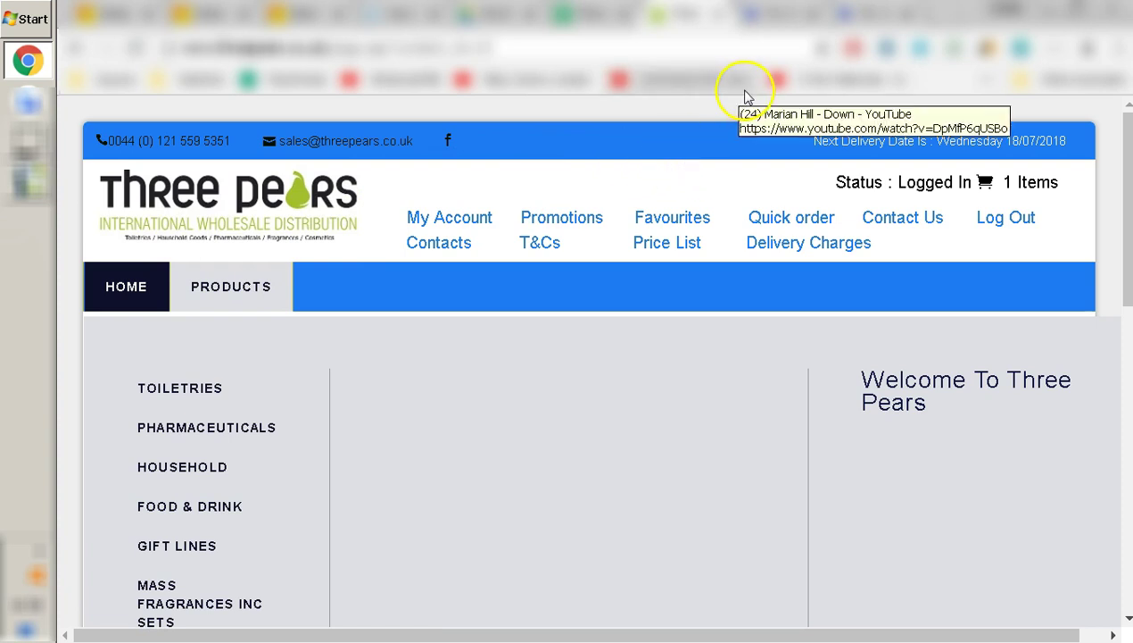
click(853, 18)
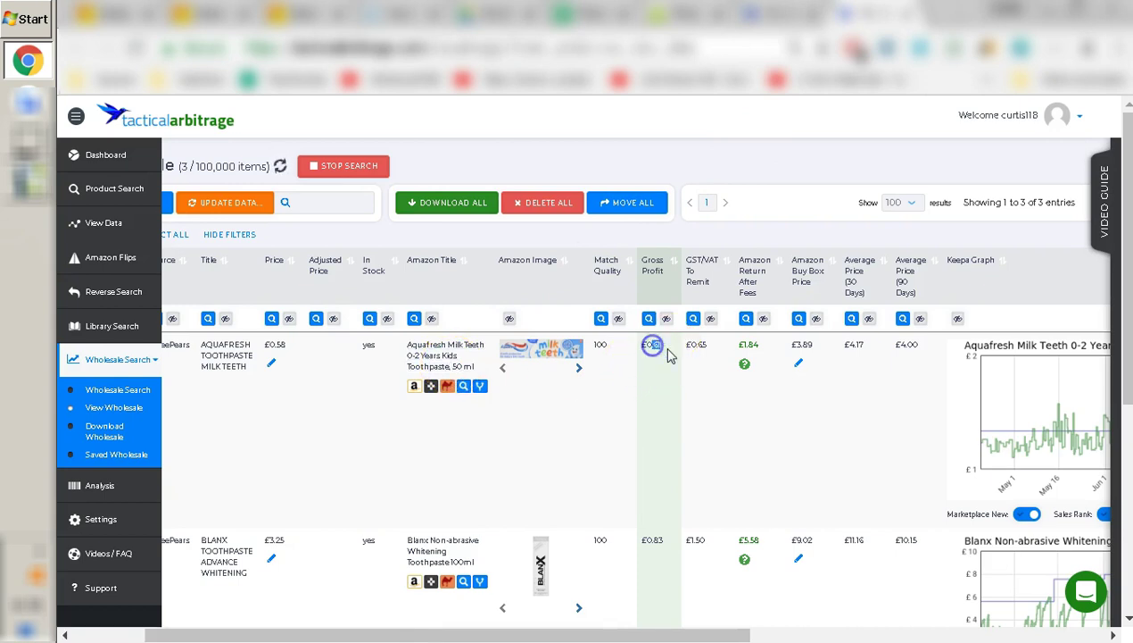
Examine the gross profit, Amazon prices, Keepa graph and ROI of the Aquafresh Milk Teeth result
drag(671, 634, 779, 630)
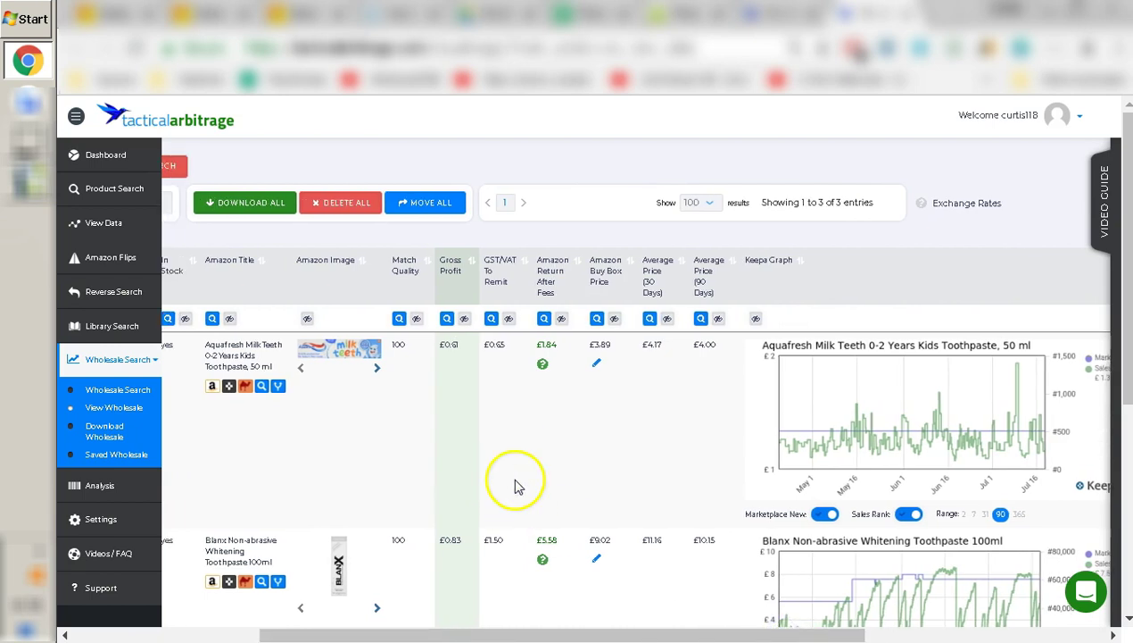
drag(466, 634, 370, 636)
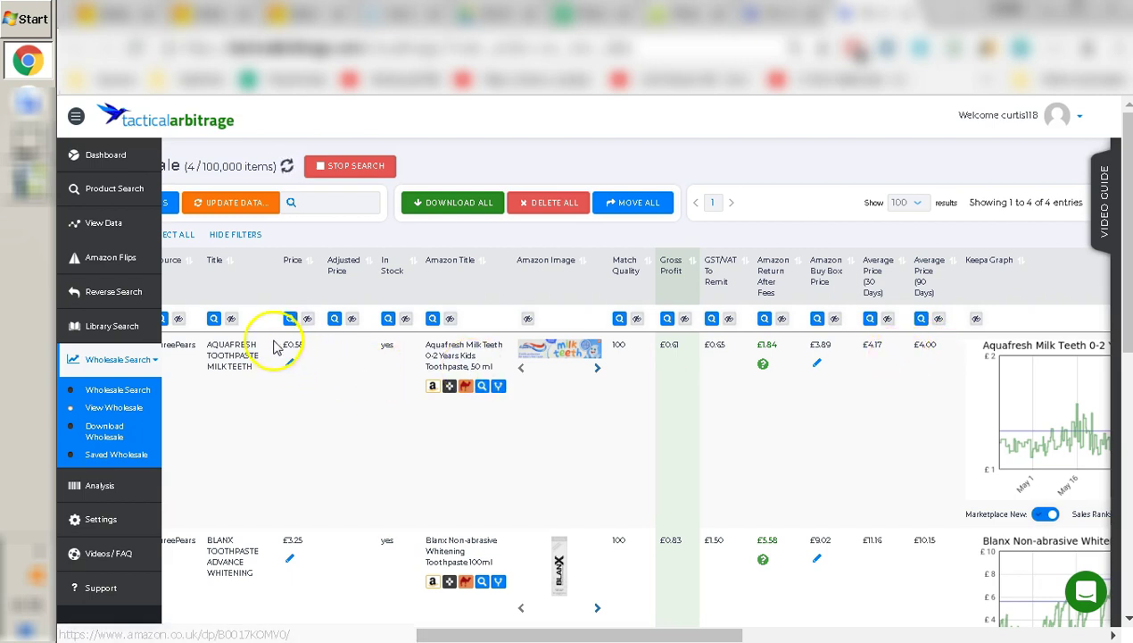
click(674, 345)
drag(621, 629, 701, 629)
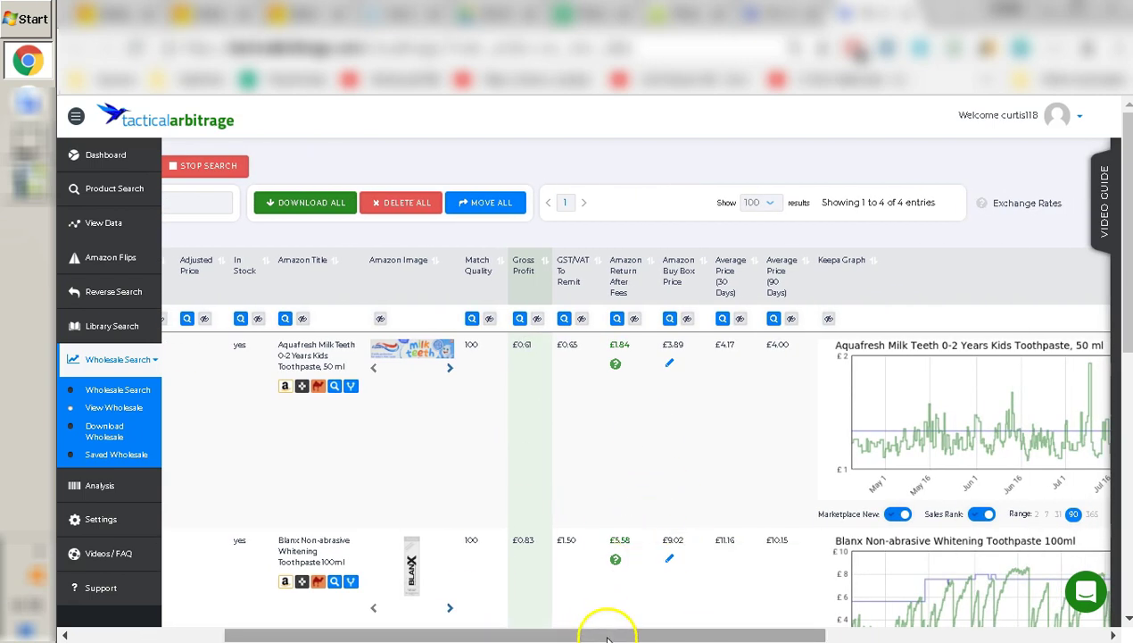
drag(607, 630, 749, 629)
click(504, 464)
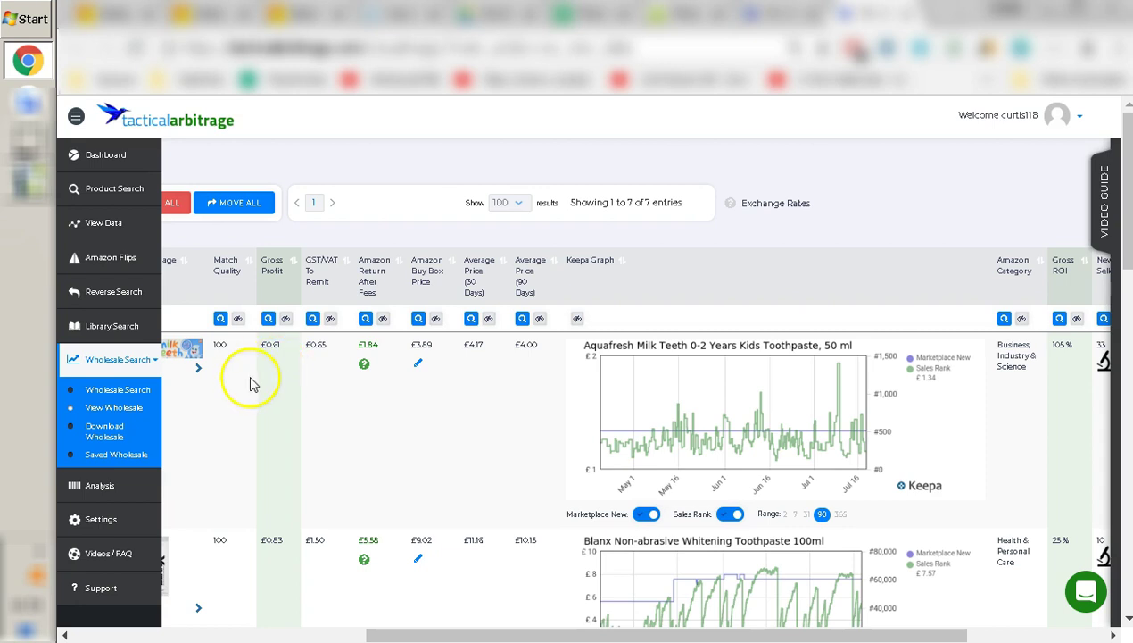
Browse the remaining wholesale results down to the 12 x Sensodyne Pronamel children's toothpaste listing
scroll(267, 384, down, 4)
drag(549, 634, 313, 634)
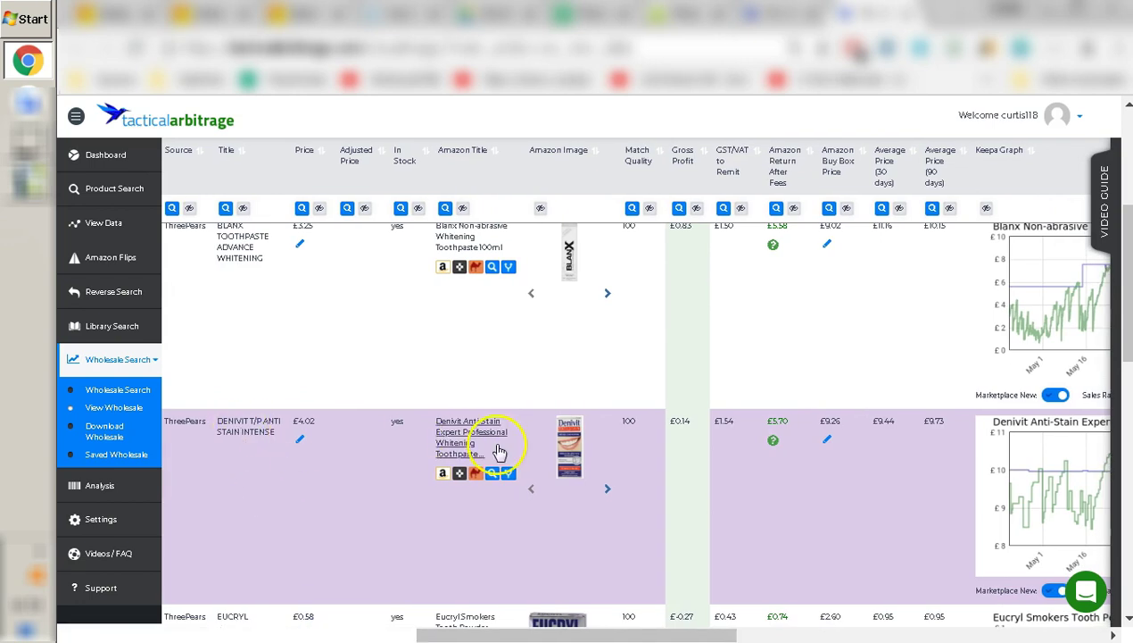
scroll(354, 361, up, 2)
scroll(498, 590, down, 4)
scroll(498, 591, right, 3)
scroll(926, 485, down, 8)
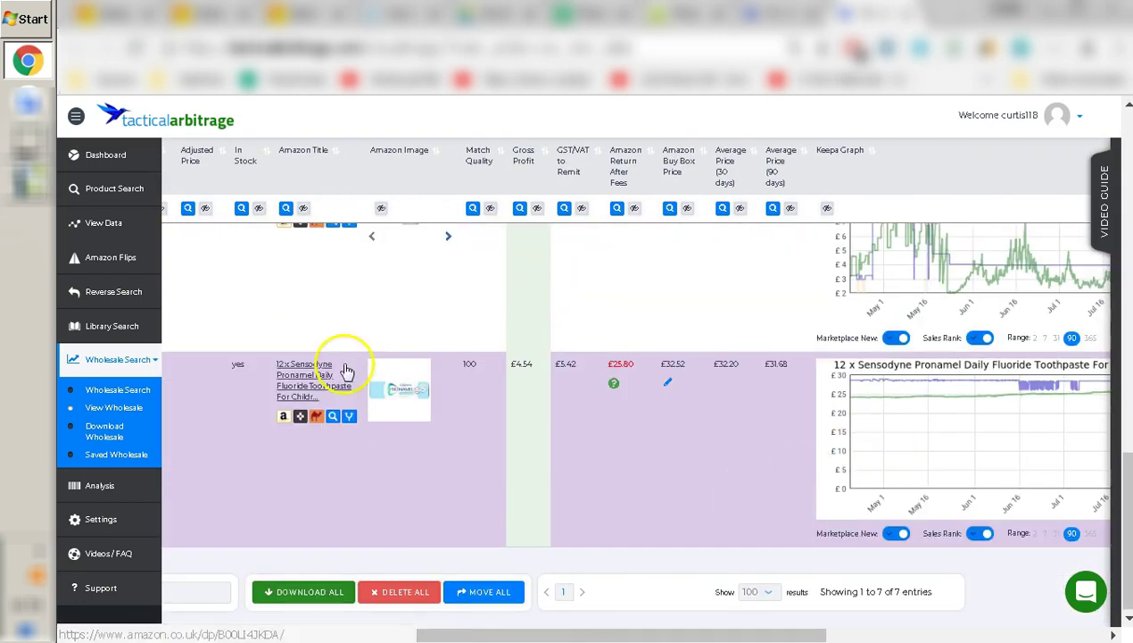
Examine the Keepa graphs, ROI, seller and sales rank data of the Sensodyne results, then return to the table's first columns
drag(499, 633, 701, 607)
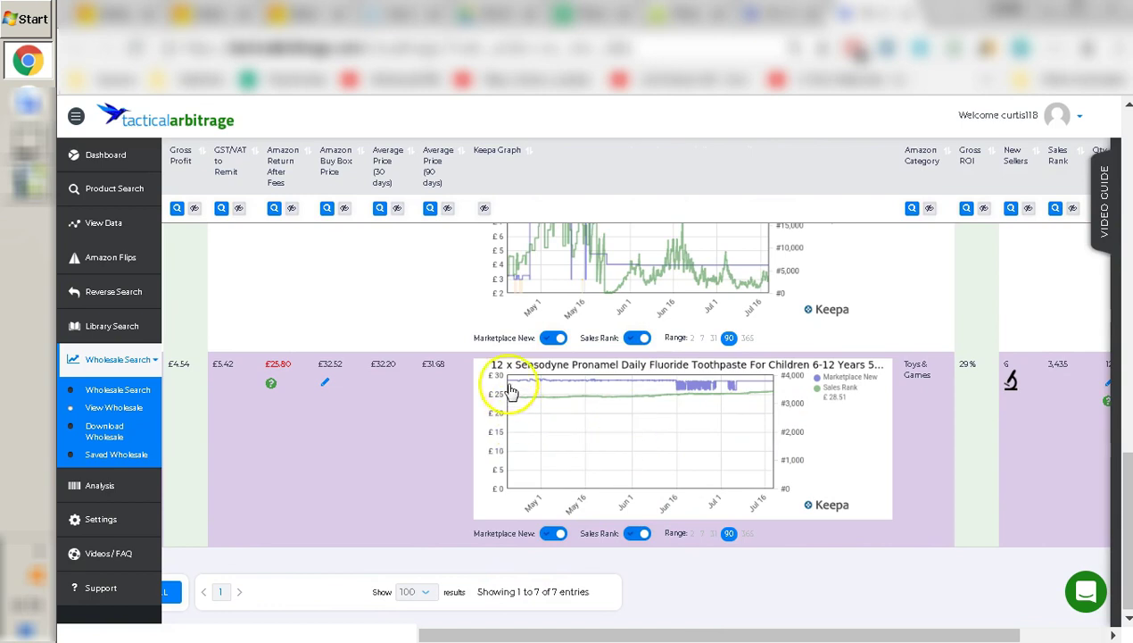
scroll(610, 580, left, 2)
scroll(513, 455, up, 3)
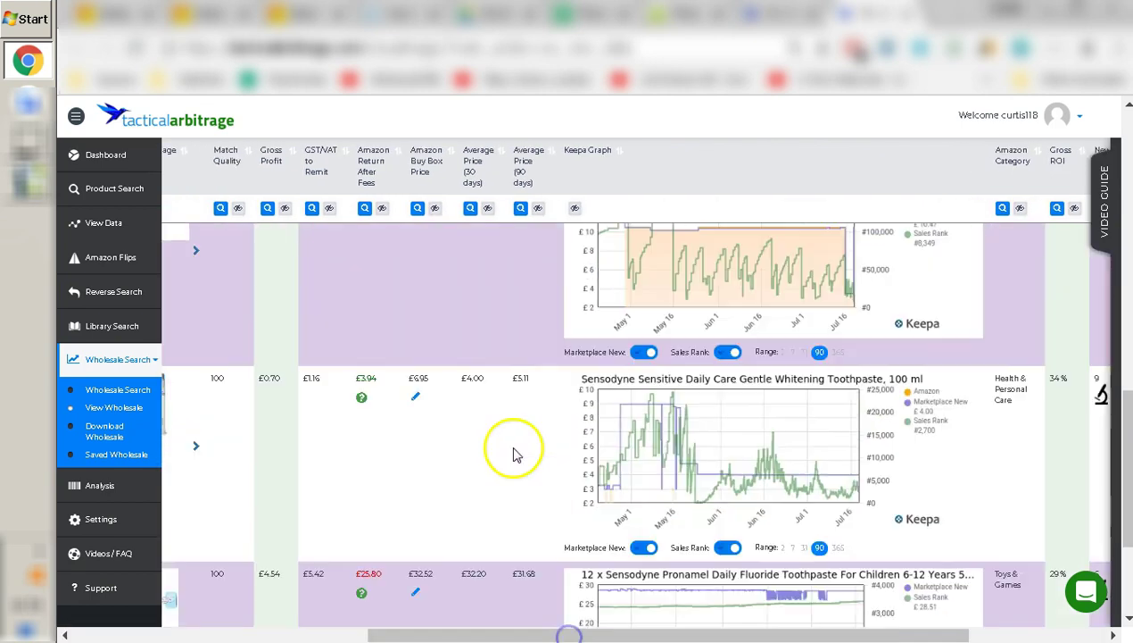
drag(571, 635, 462, 638)
drag(613, 637, 386, 636)
scroll(392, 468, down, 5)
scroll(527, 426, up, 1)
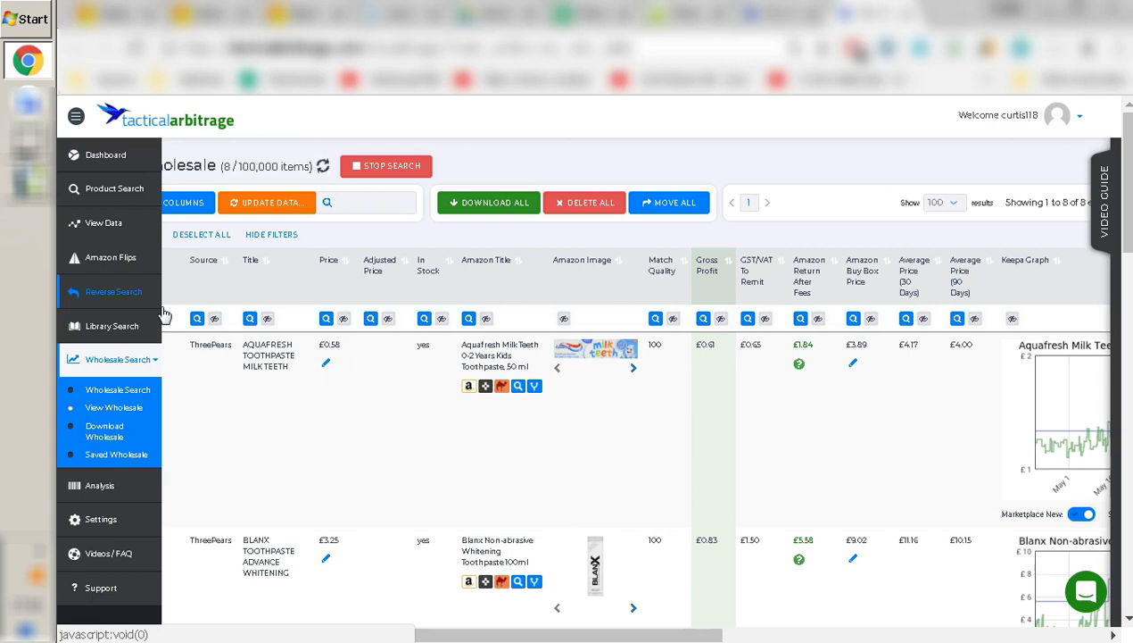
scroll(580, 636, left, 1)
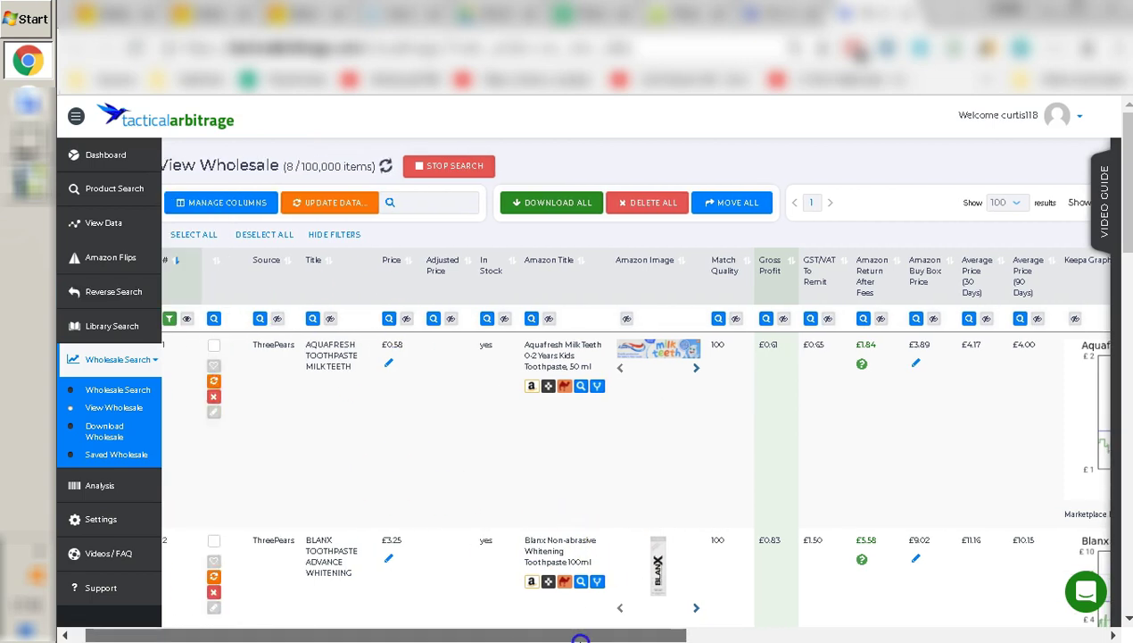
drag(176, 152, 488, 255)
click(480, 420)
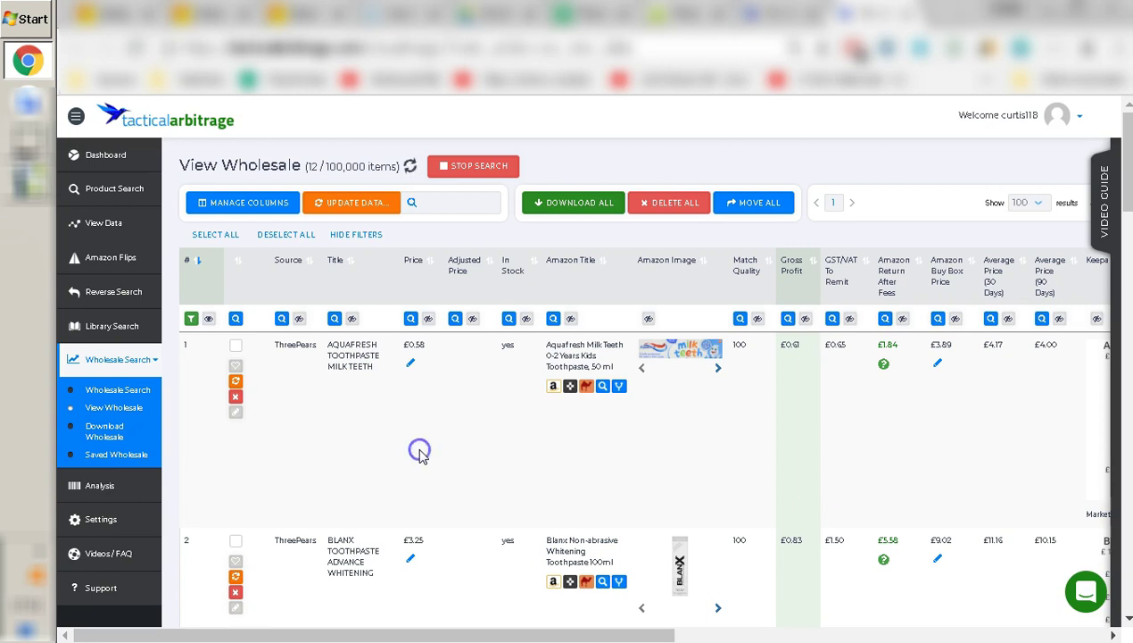
drag(379, 379, 405, 396)
click(406, 396)
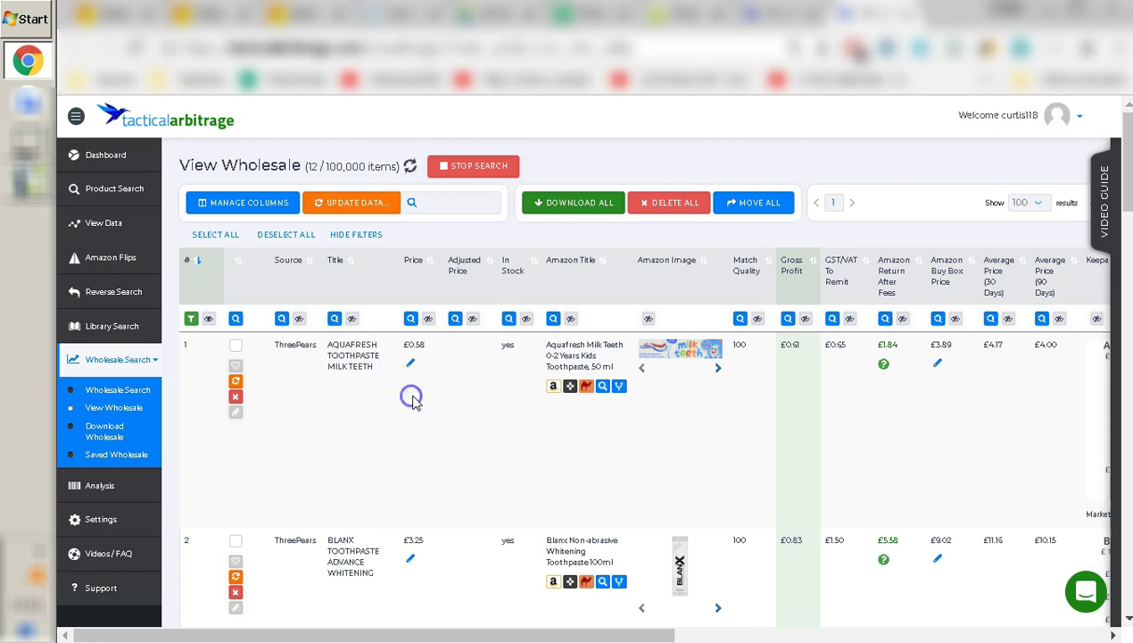
drag(272, 347, 773, 415)
click(773, 415)
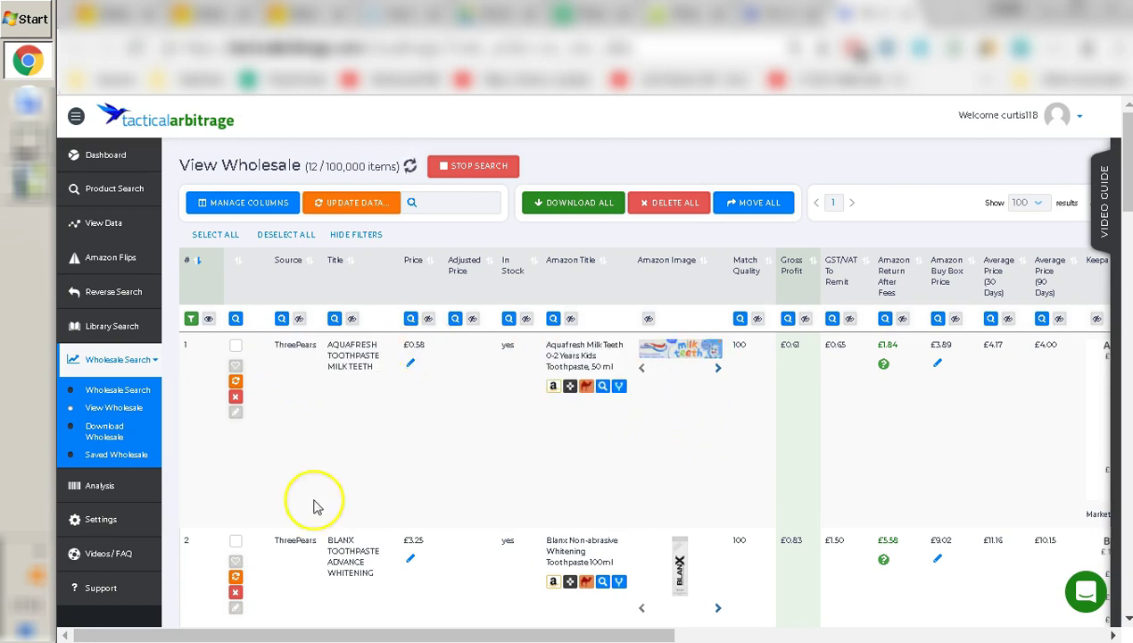
click(36, 607)
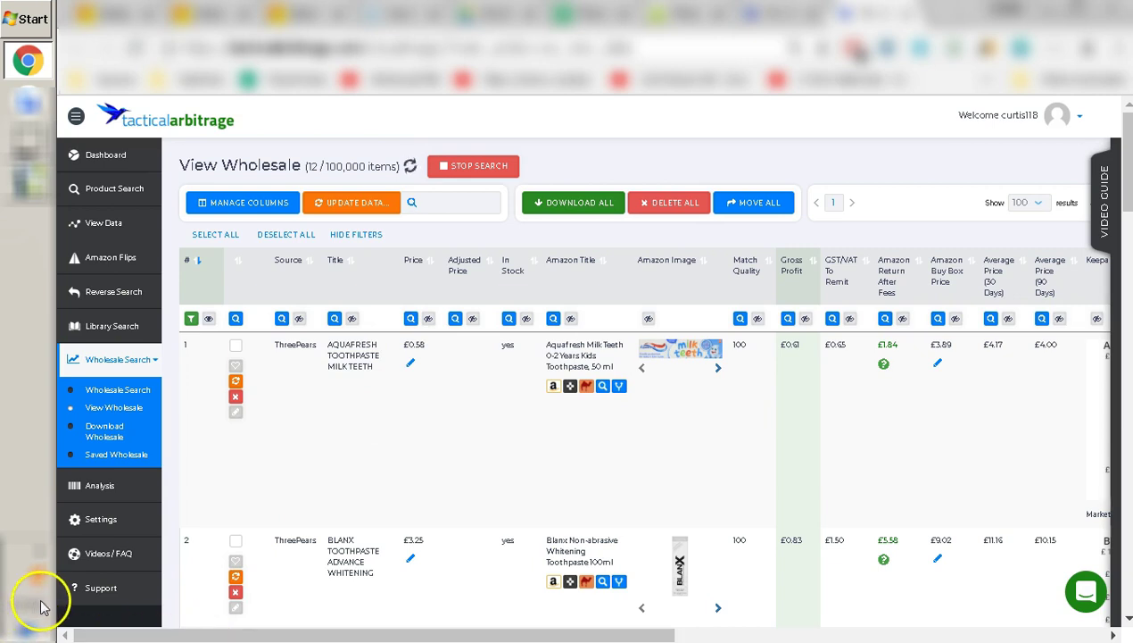